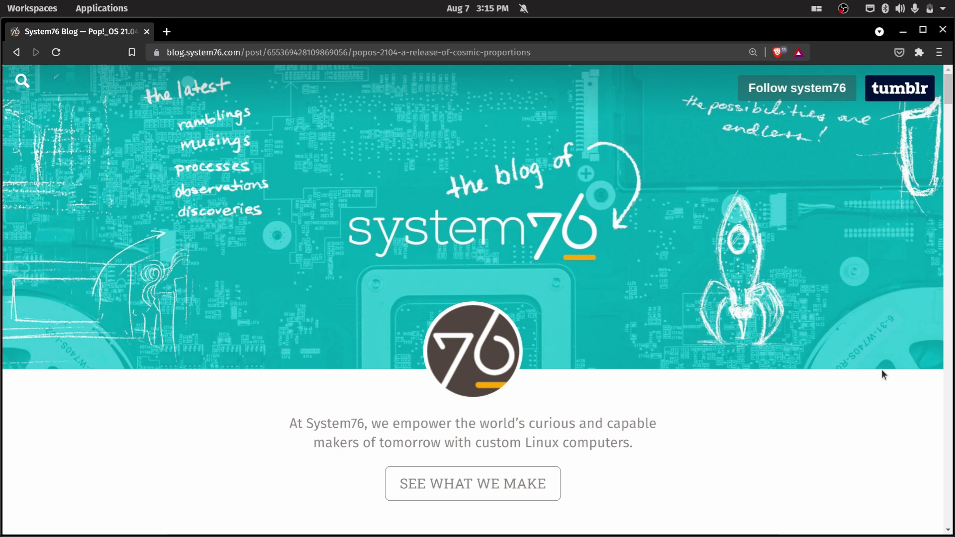
Minimize the browser and open the Dock page of the Desktop settings using the launcher search "sett"
{"action": "left_click", "coordinate": [903, 31]}
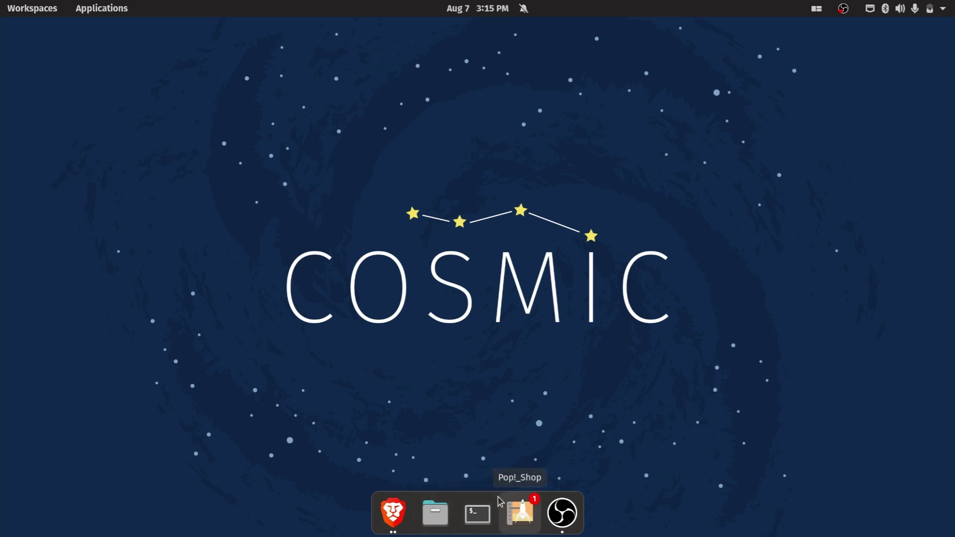
{"action": "key", "text": "super"}
{"action": "type", "text": "sett"}
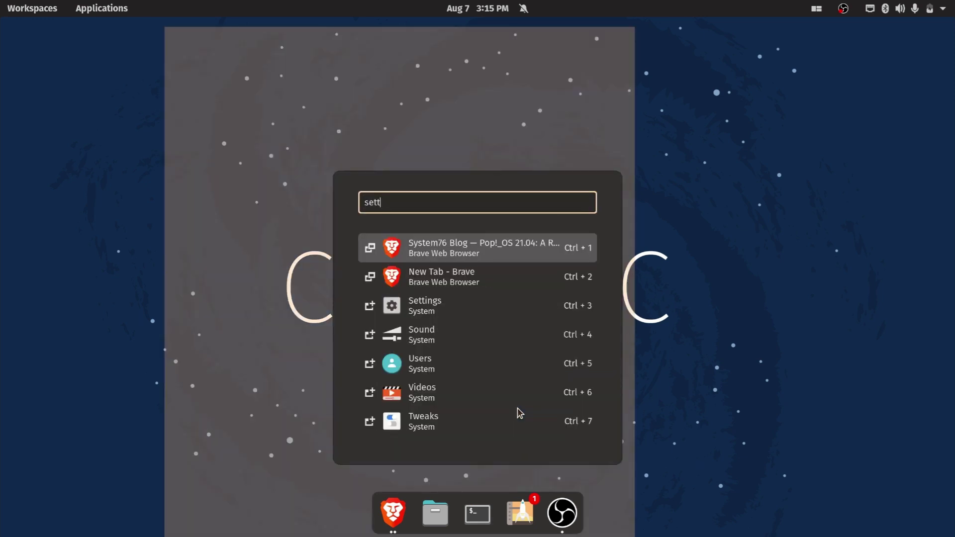
{"action": "key", "text": "Return"}
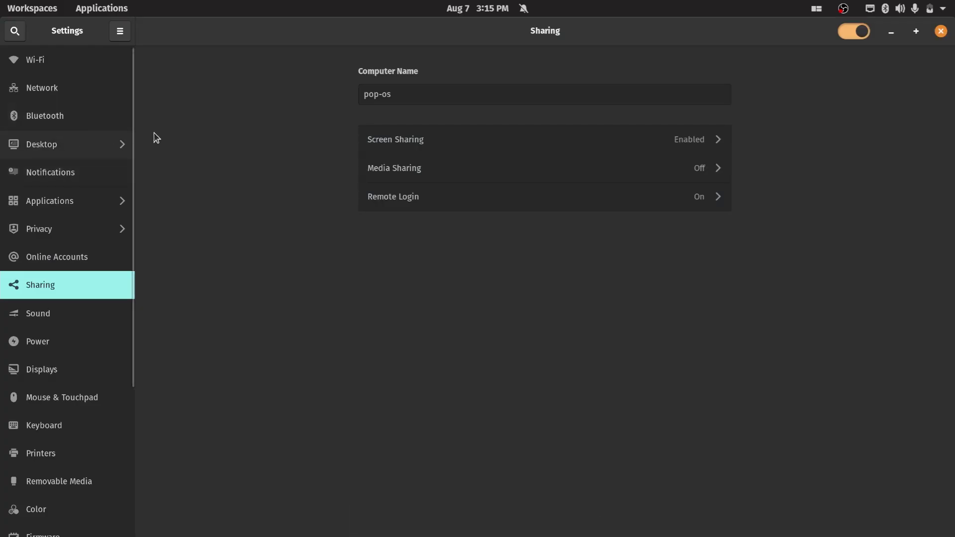
{"action": "left_click", "coordinate": [109, 144]}
{"action": "left_click", "coordinate": [70, 146]}
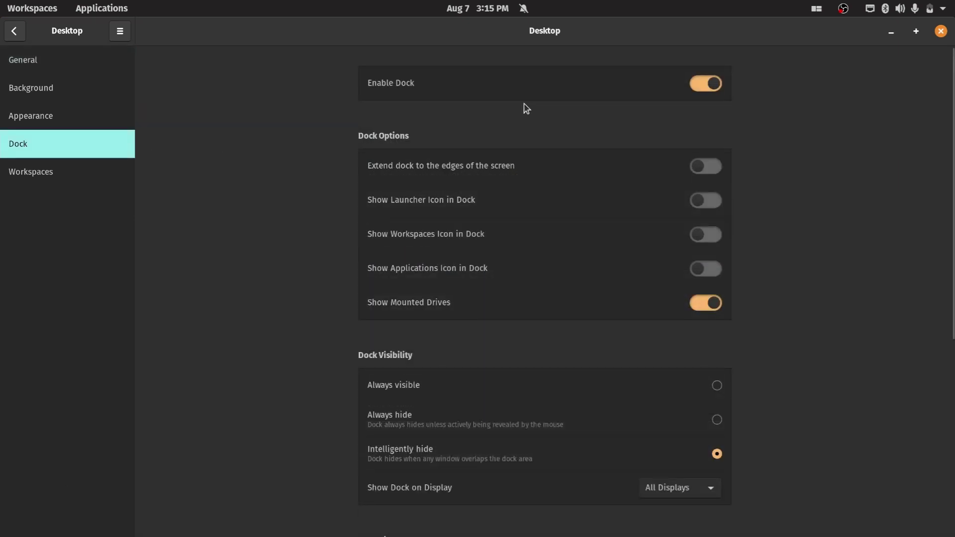
Set the dock visibility to Always visible and extend the dock to the edges of the screen
{"action": "scroll", "coordinate": [592, 343], "scroll_direction": "down", "scroll_amount": 3}
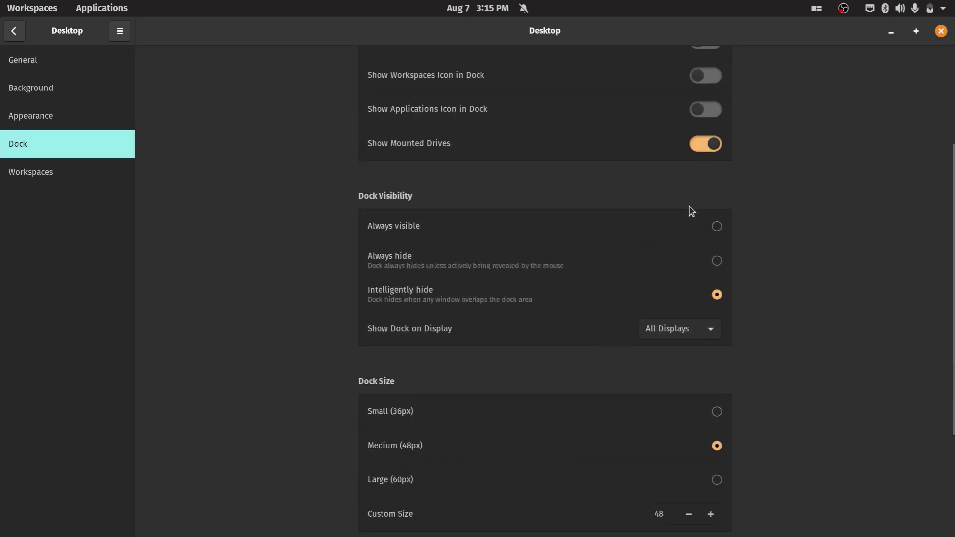
{"action": "left_click", "coordinate": [716, 227]}
{"action": "scroll", "coordinate": [752, 249], "scroll_direction": "up", "scroll_amount": 3}
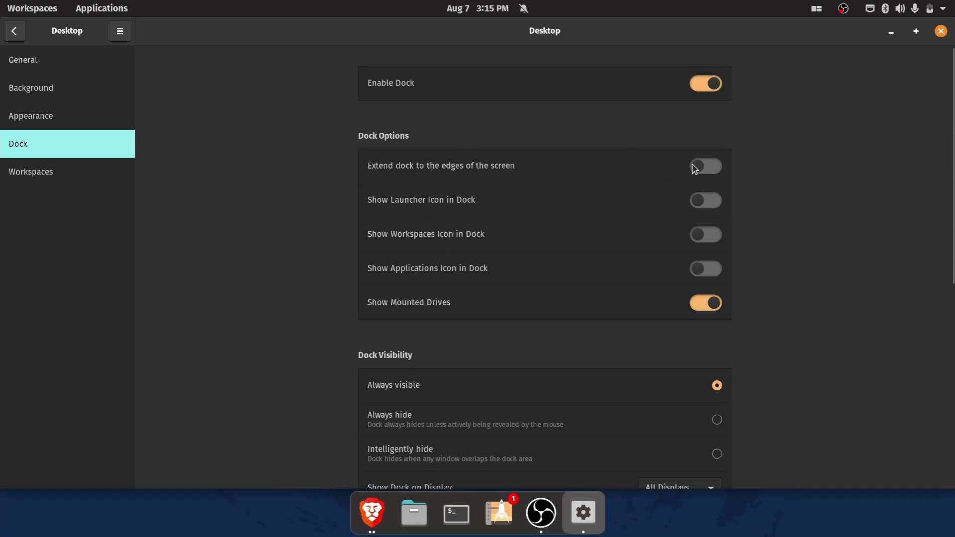
{"action": "left_click", "coordinate": [708, 168]}
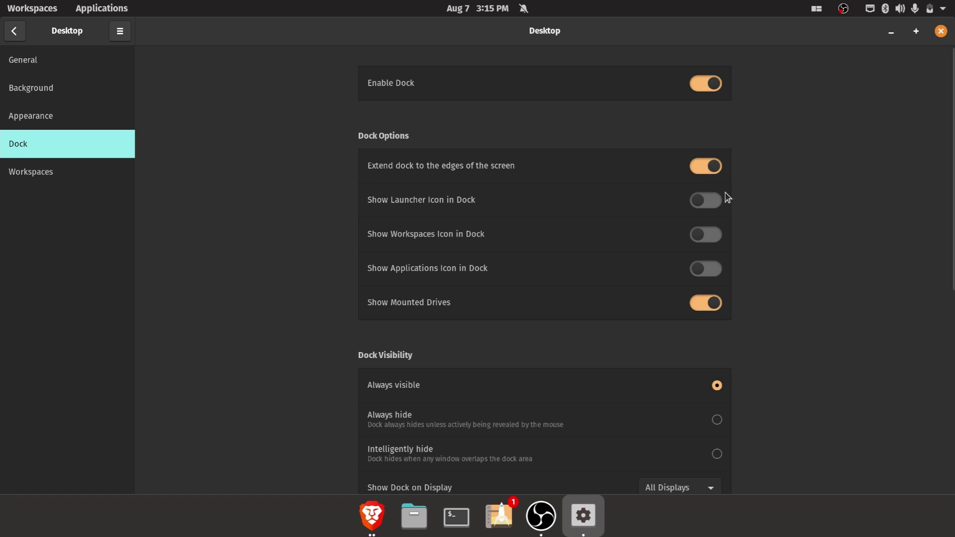
Show the launcher icon in the dock and try it by opening and closing the launcher
{"action": "left_click", "coordinate": [706, 201]}
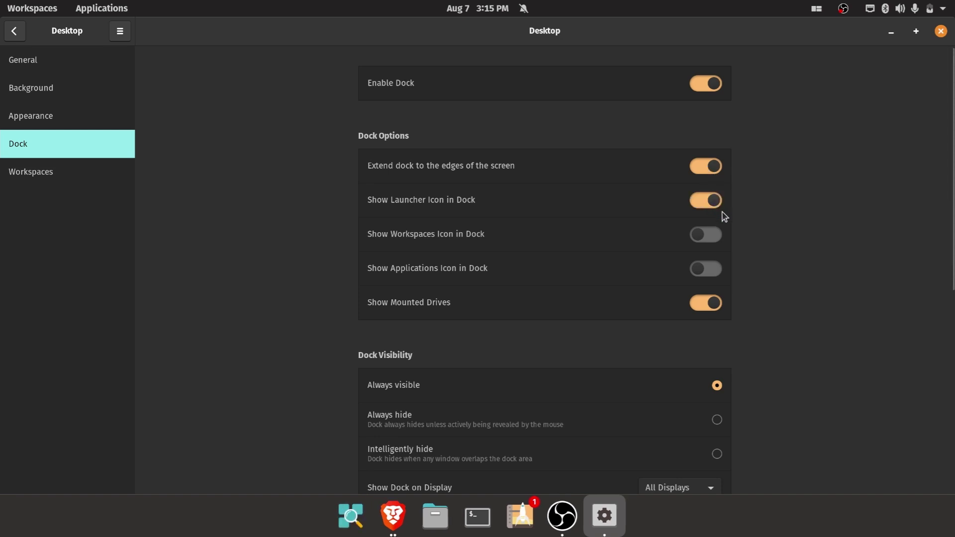
{"action": "left_click", "coordinate": [348, 526]}
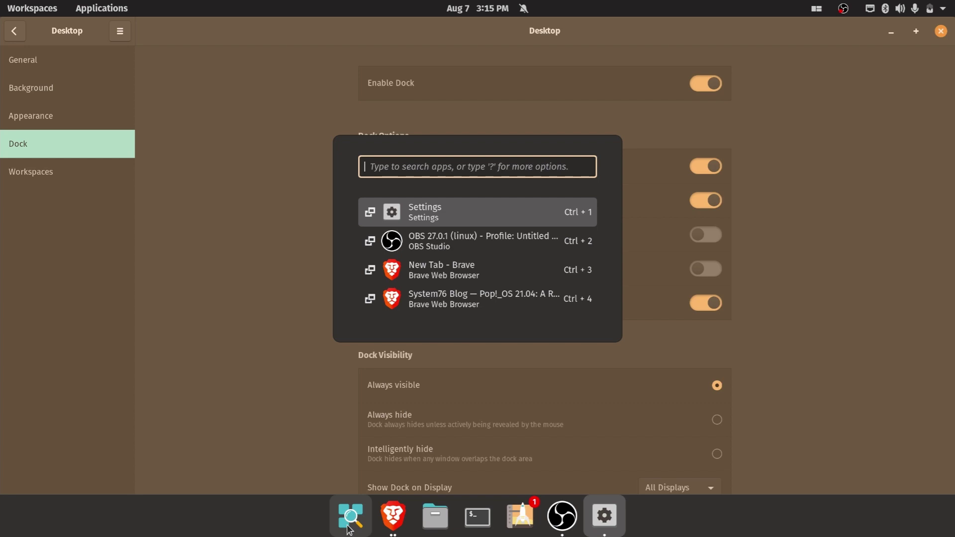
{"action": "left_click", "coordinate": [350, 529]}
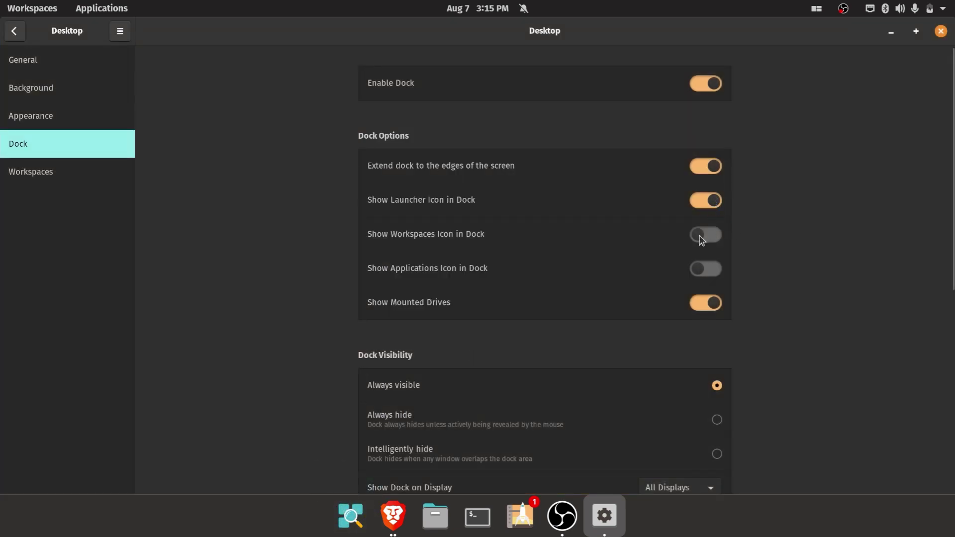
Show the workspaces icon in the dock and try it by opening and closing the workspaces overview
{"action": "left_click", "coordinate": [705, 234]}
{"action": "left_click", "coordinate": [374, 516]}
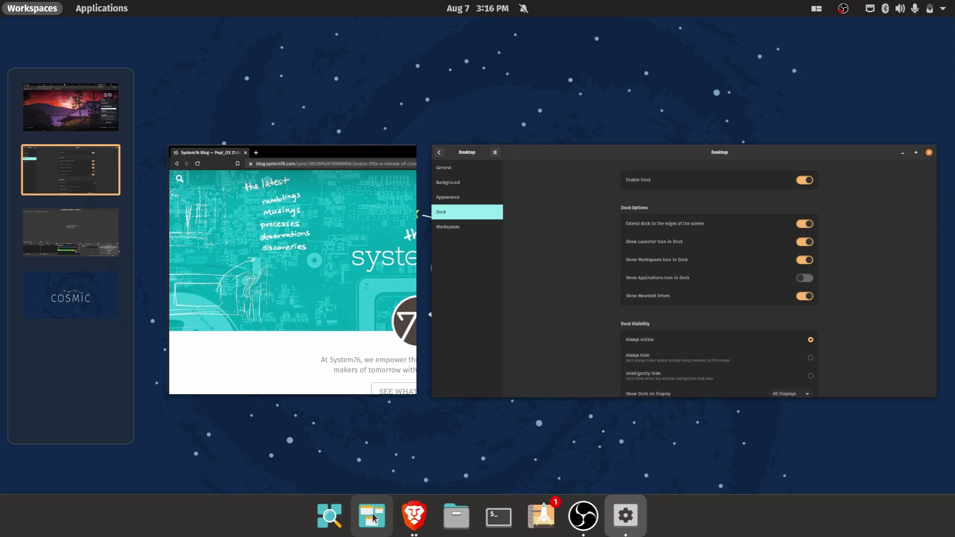
{"action": "left_click", "coordinate": [374, 518]}
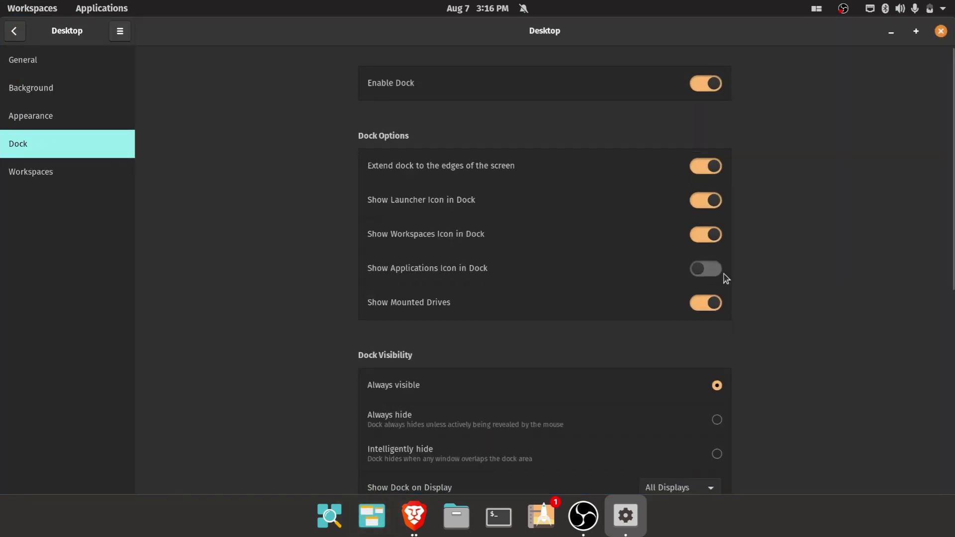
Show the applications icon in the dock, use it to browse the application grid, and close the grid
{"action": "left_click", "coordinate": [701, 270]}
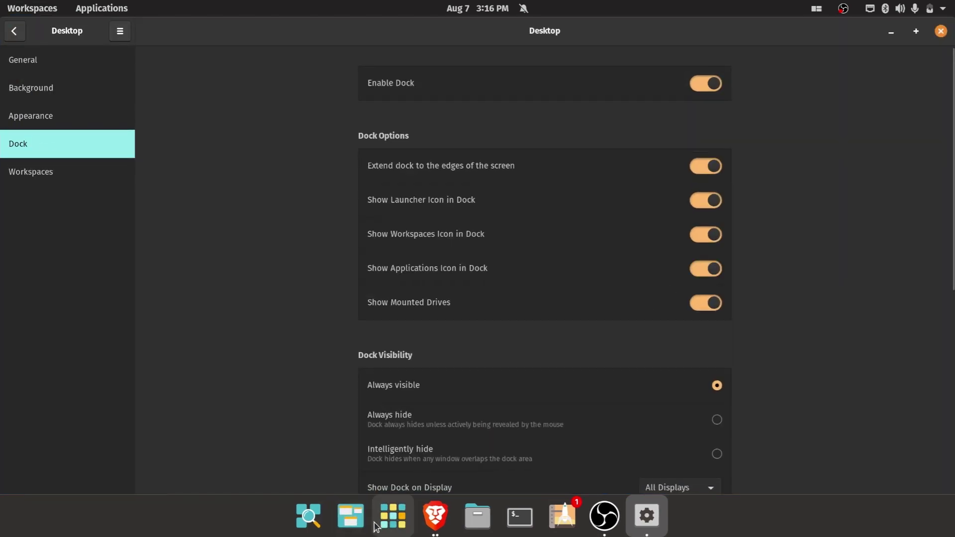
{"action": "left_click", "coordinate": [395, 520]}
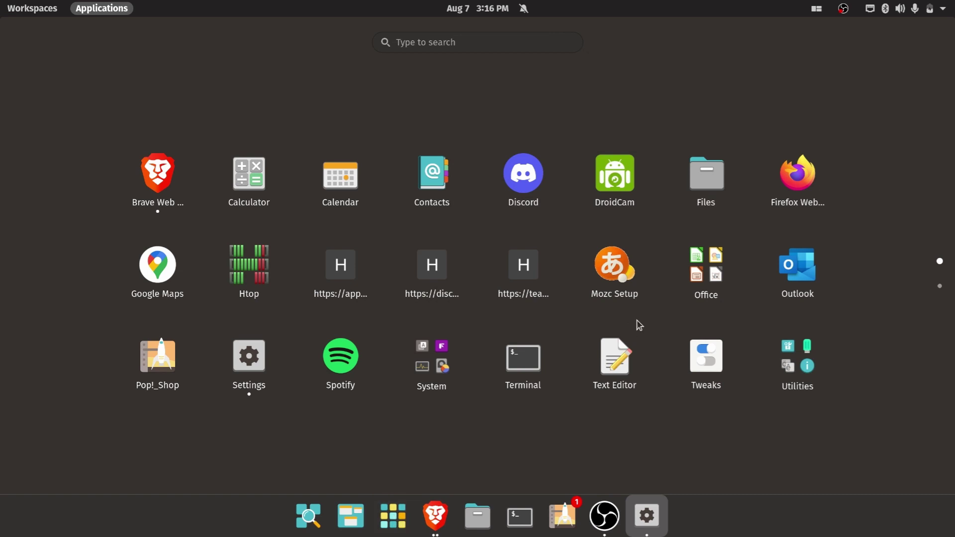
{"action": "scroll", "coordinate": [636, 325], "scroll_direction": "down", "scroll_amount": 1}
{"action": "scroll", "coordinate": [636, 325], "scroll_direction": "up", "scroll_amount": 1}
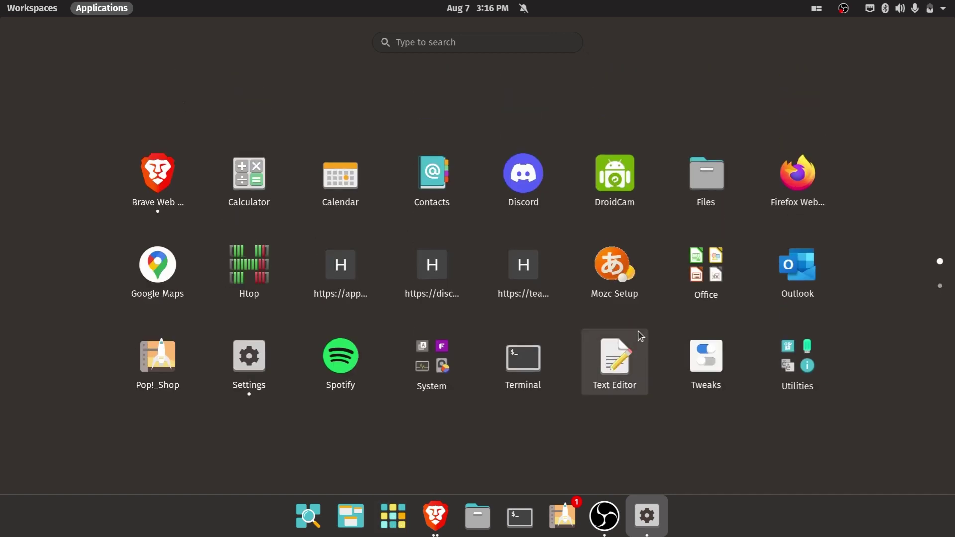
{"action": "key", "text": "Escape"}
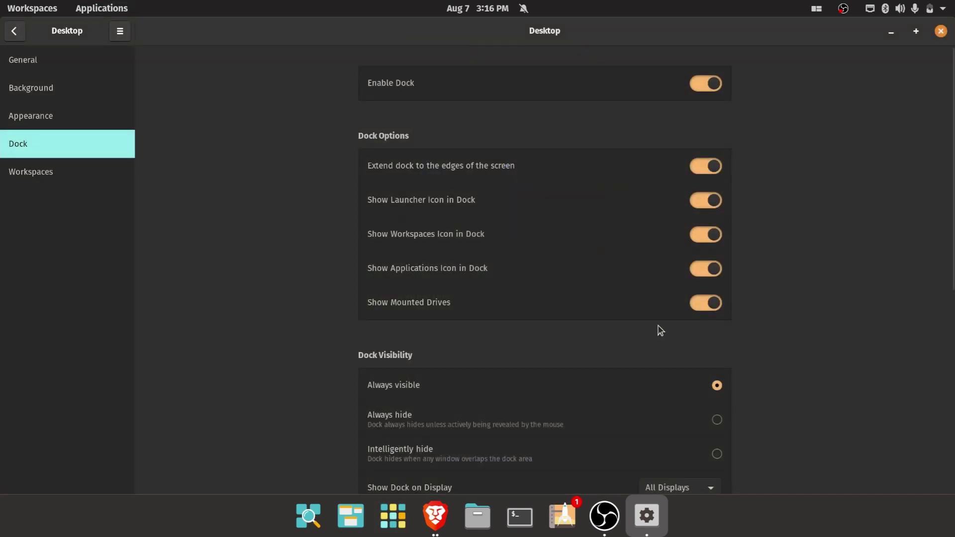
Turn off the dock's applications, workspaces and launcher icons along with its extension to the screen edges
{"action": "left_click", "coordinate": [710, 272]}
{"action": "left_click", "coordinate": [707, 236]}
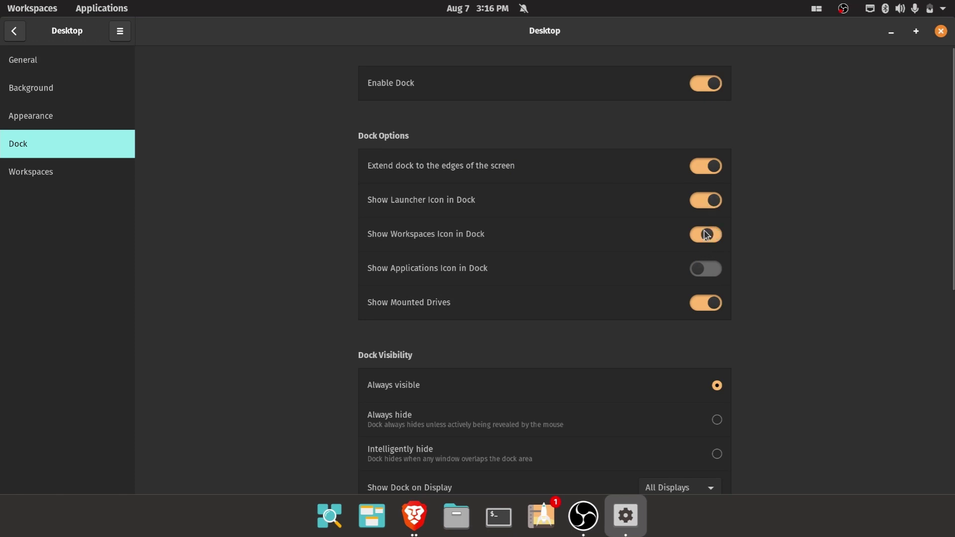
{"action": "left_click", "coordinate": [707, 203]}
{"action": "left_click", "coordinate": [709, 171]}
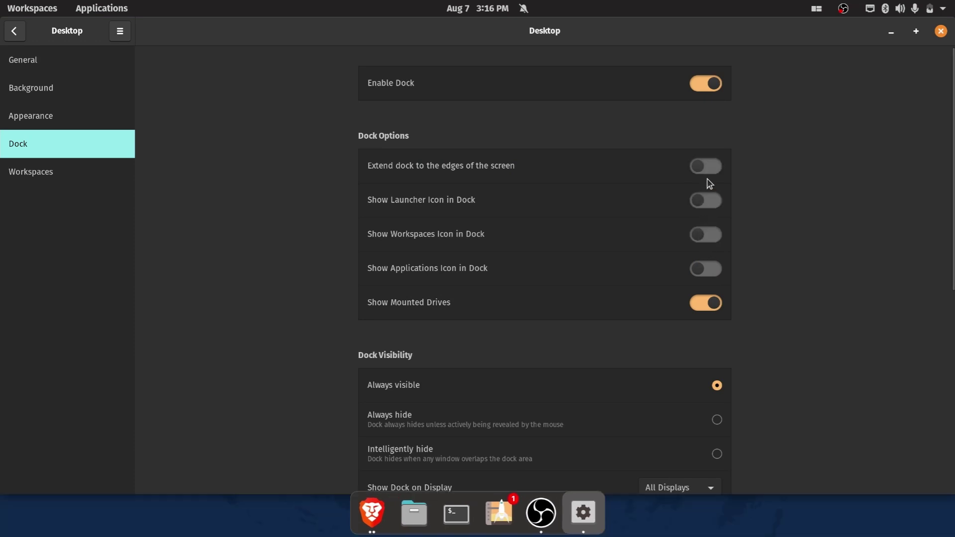
Try the Small (36px) dock size, and set the dock back to Medium (48px)
{"action": "scroll", "coordinate": [762, 314], "scroll_direction": "down", "scroll_amount": 3}
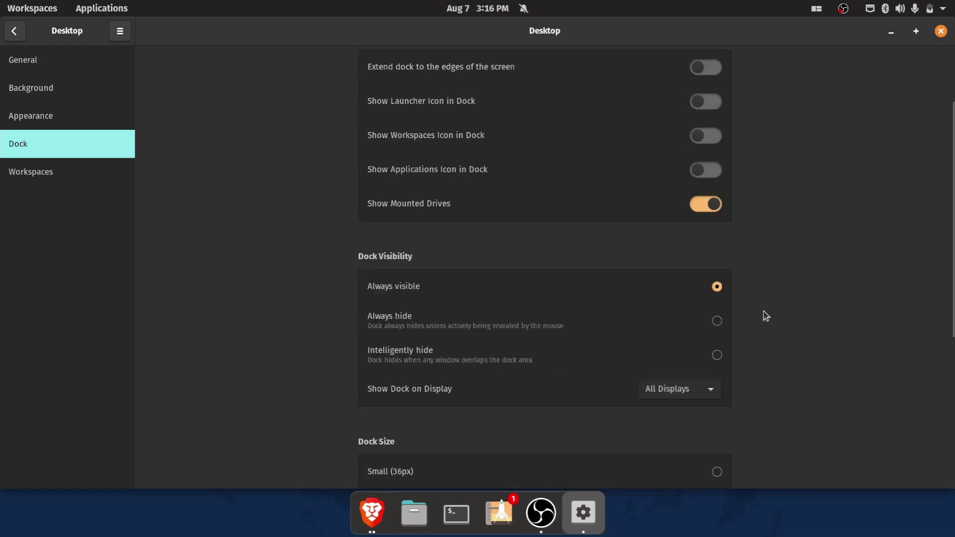
{"action": "scroll", "coordinate": [774, 352], "scroll_direction": "down", "scroll_amount": 3}
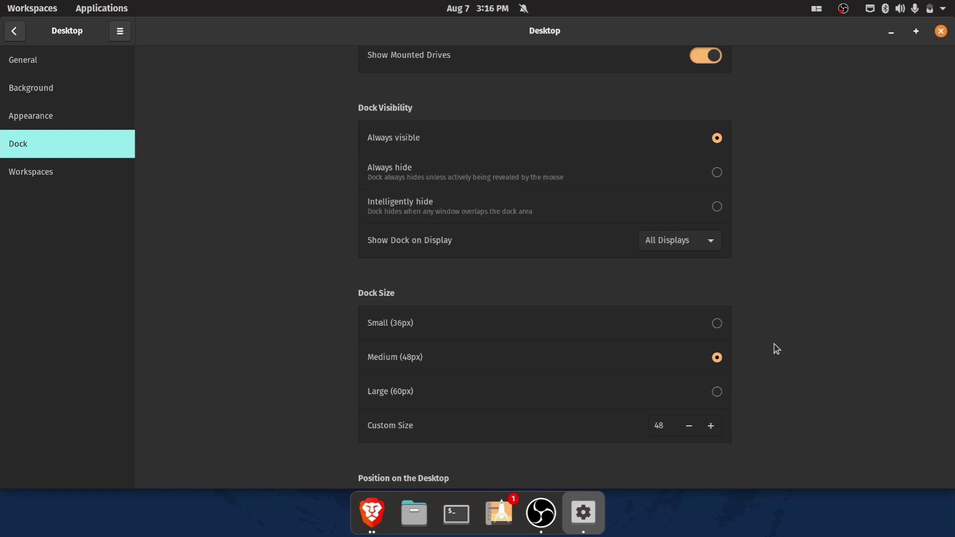
{"action": "scroll", "coordinate": [741, 308], "scroll_direction": "down", "scroll_amount": 3}
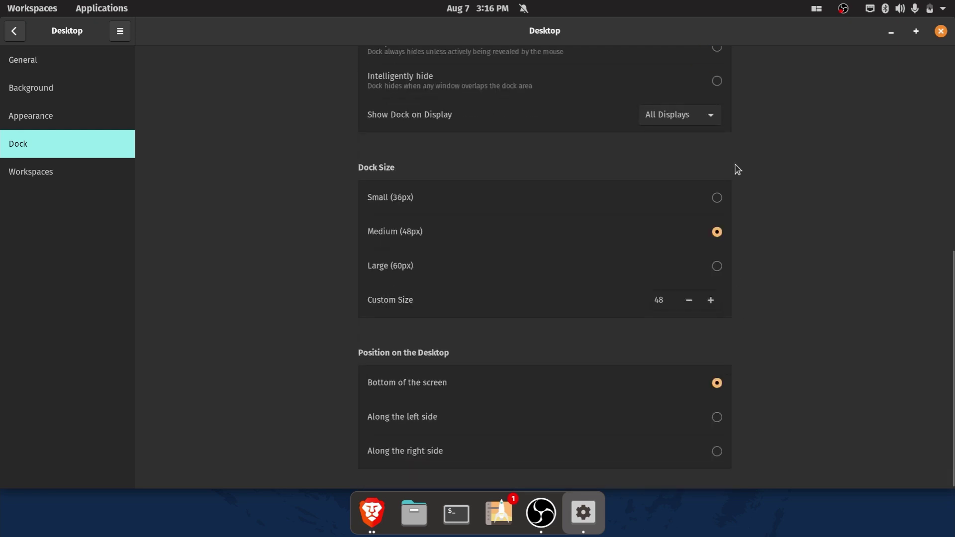
{"action": "left_click", "coordinate": [717, 198]}
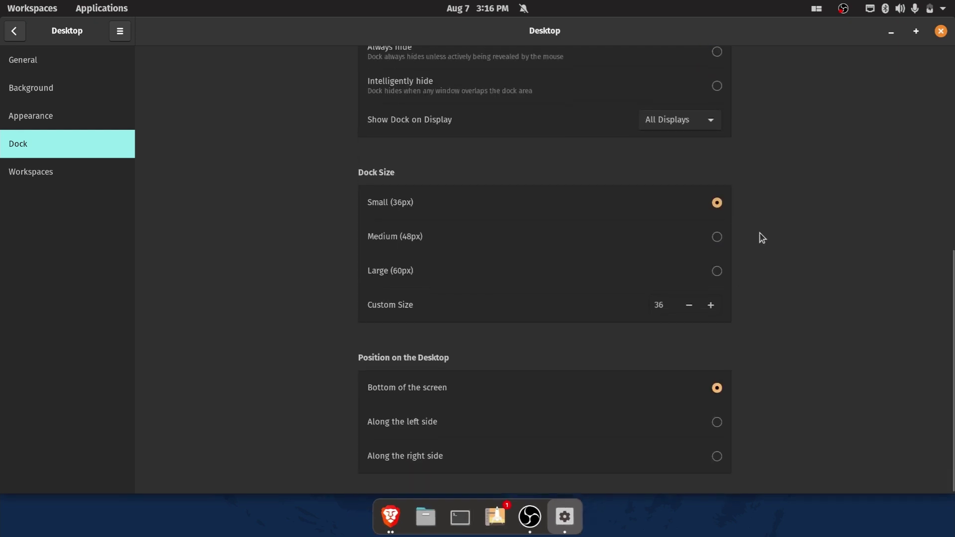
{"action": "left_click", "coordinate": [717, 240]}
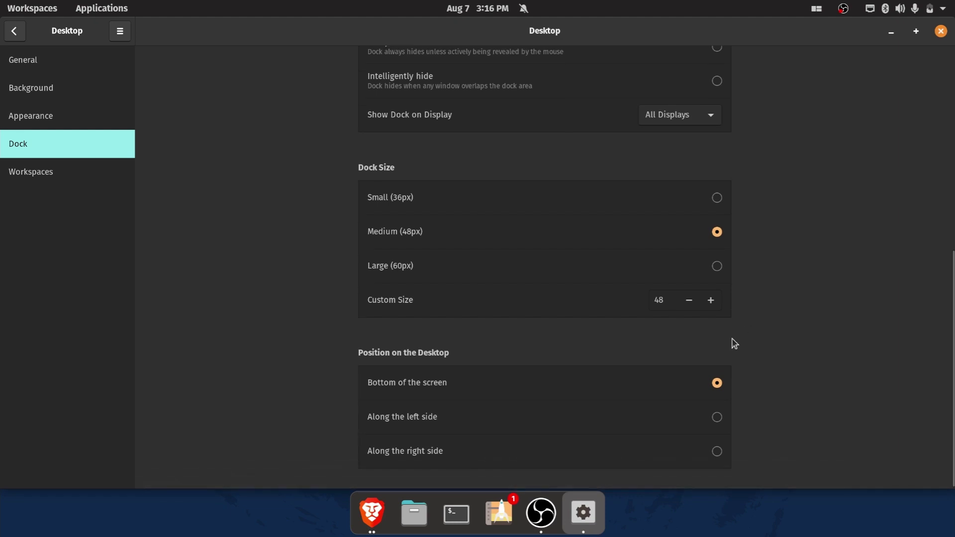
Try the dock along the left side, return it to the bottom of the screen, and set its visibility to Intelligently hide
{"action": "left_click", "coordinate": [717, 418]}
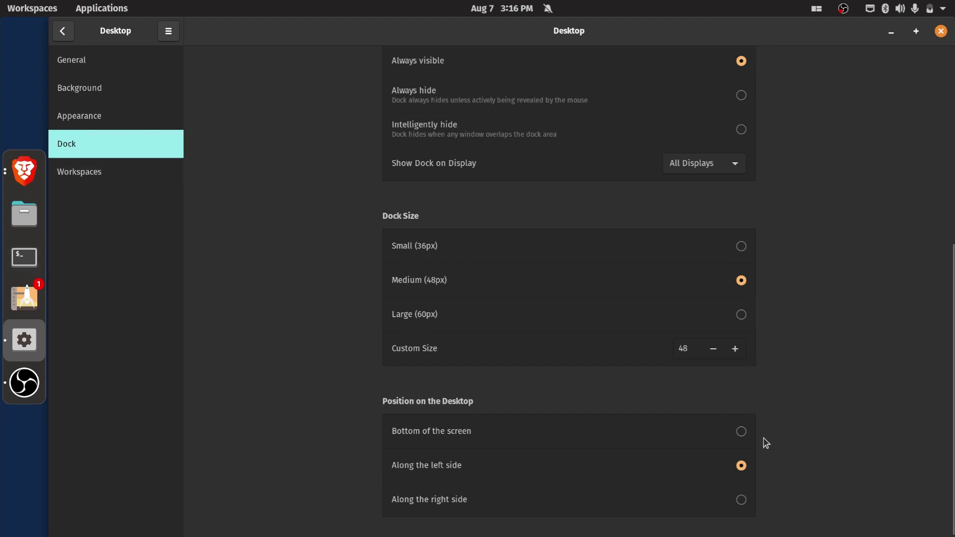
{"action": "left_click", "coordinate": [742, 433]}
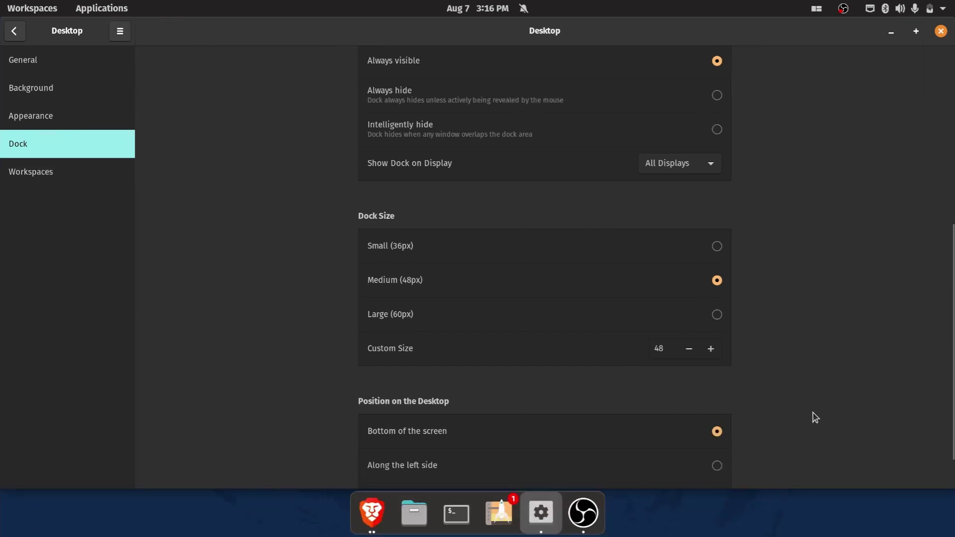
{"action": "left_click", "coordinate": [719, 129]}
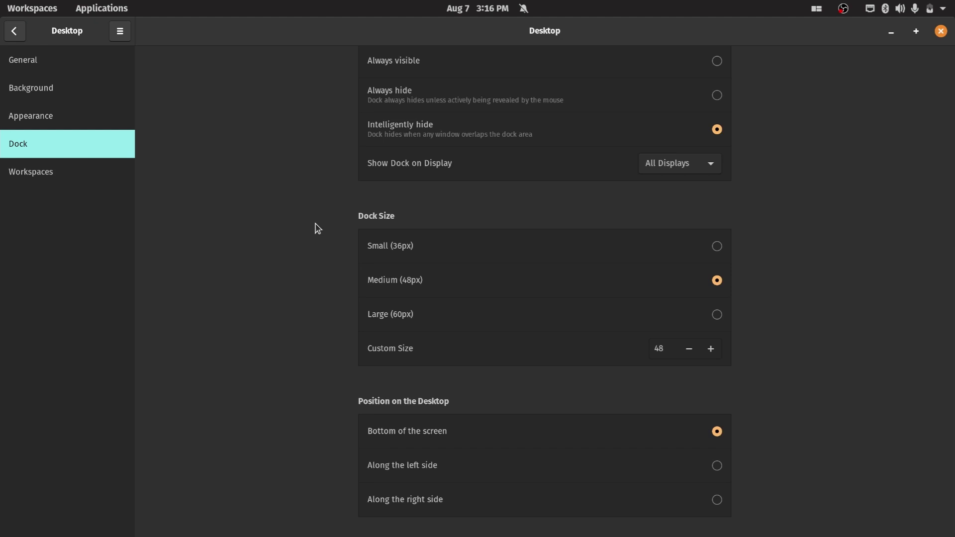
Open the application grid, look through its pages, and close it
{"action": "left_click", "coordinate": [102, 8]}
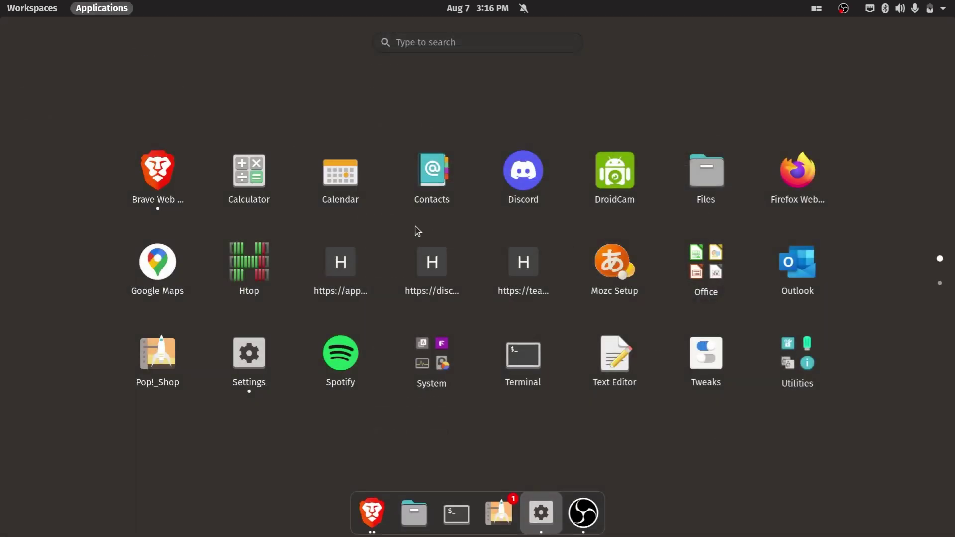
{"action": "scroll", "coordinate": [567, 247], "scroll_direction": "down", "scroll_amount": 1}
{"action": "scroll", "coordinate": [568, 247], "scroll_direction": "up", "scroll_amount": 1}
{"action": "key", "text": "Escape"}
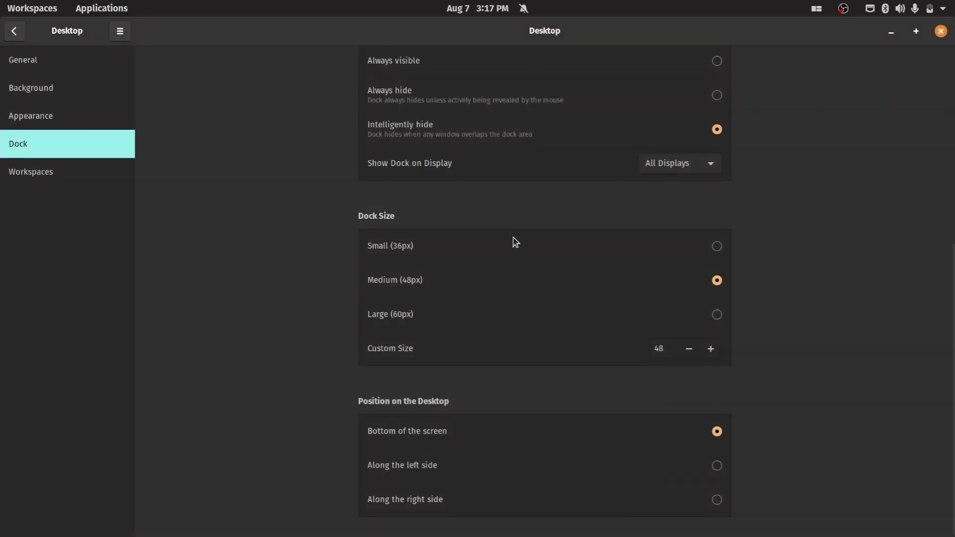
Try the calculation 2+2 in the launcher and clear the entry
{"action": "key", "text": "super"}
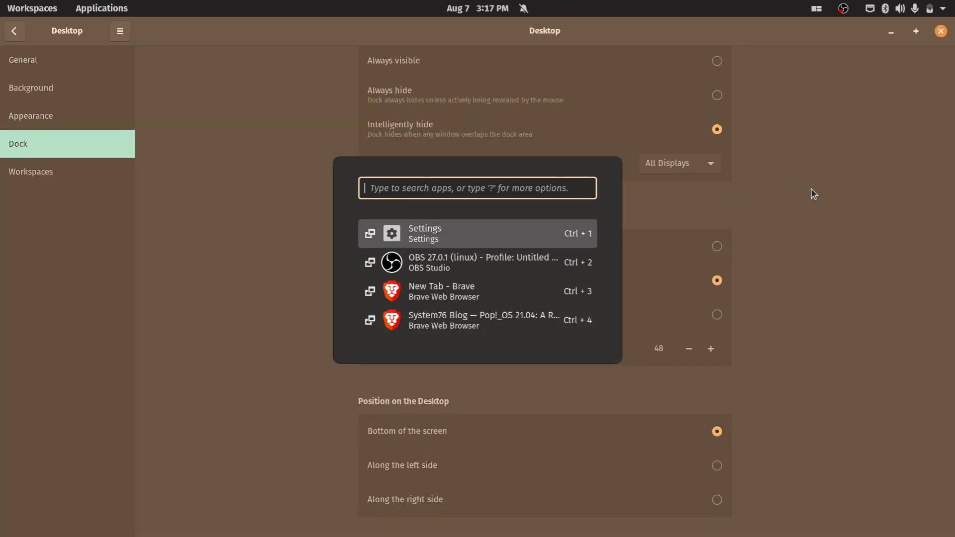
{"action": "type", "text": "2+2"}
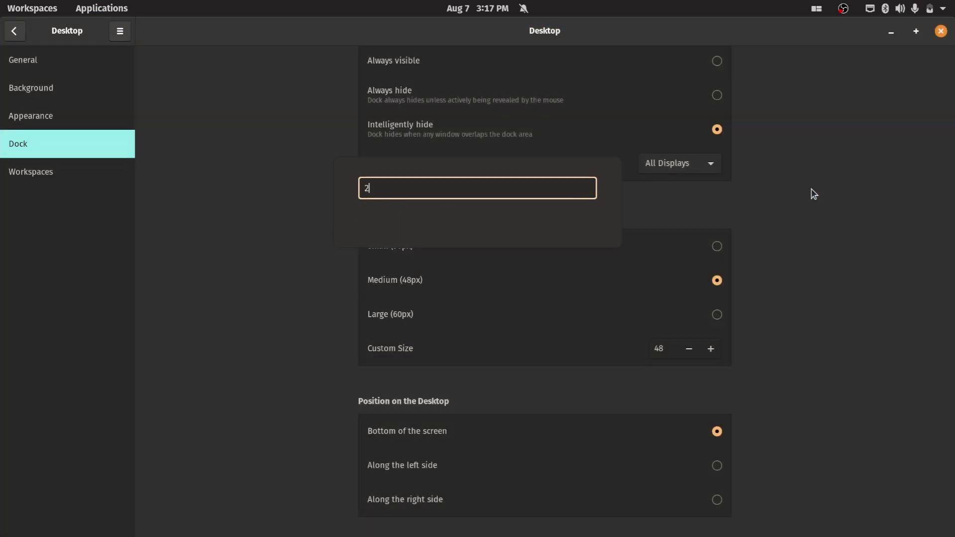
{"action": "key", "text": "BackSpace"}
{"action": "key", "text": "BackSpace"}
{"action": "key", "text": "BackSpace"}
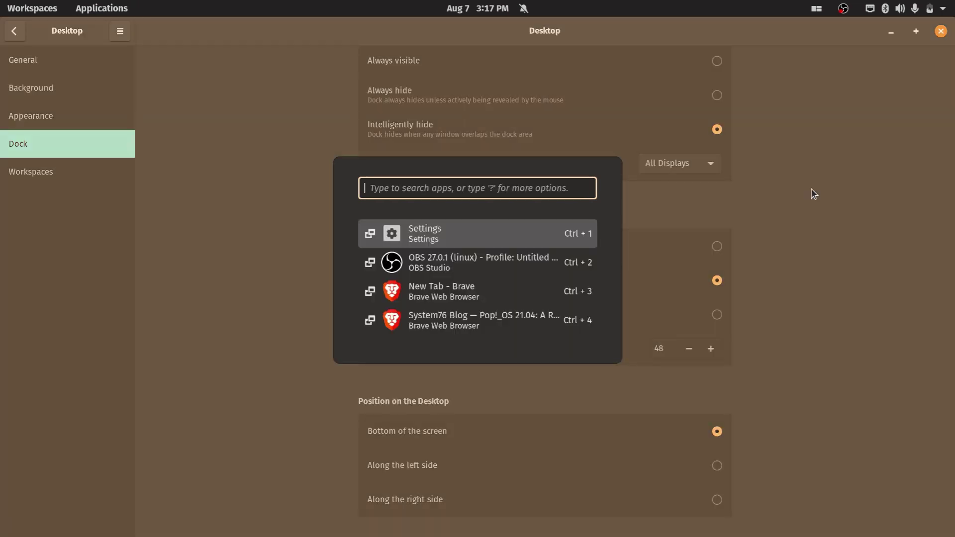
Bring up the Settings window with the launcher search "sett" and start Terminal with the search "ter"
{"action": "type", "text": "sett"}
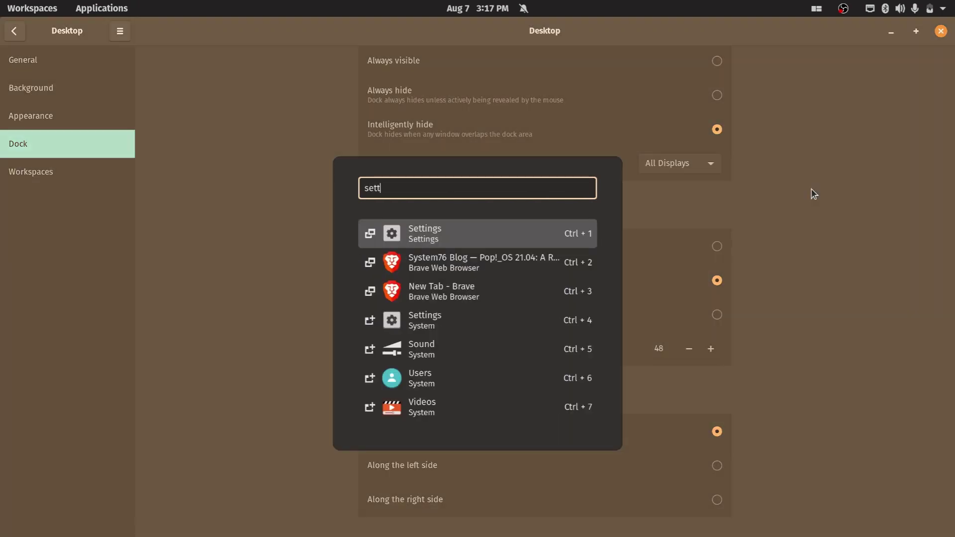
{"action": "key", "text": "Return"}
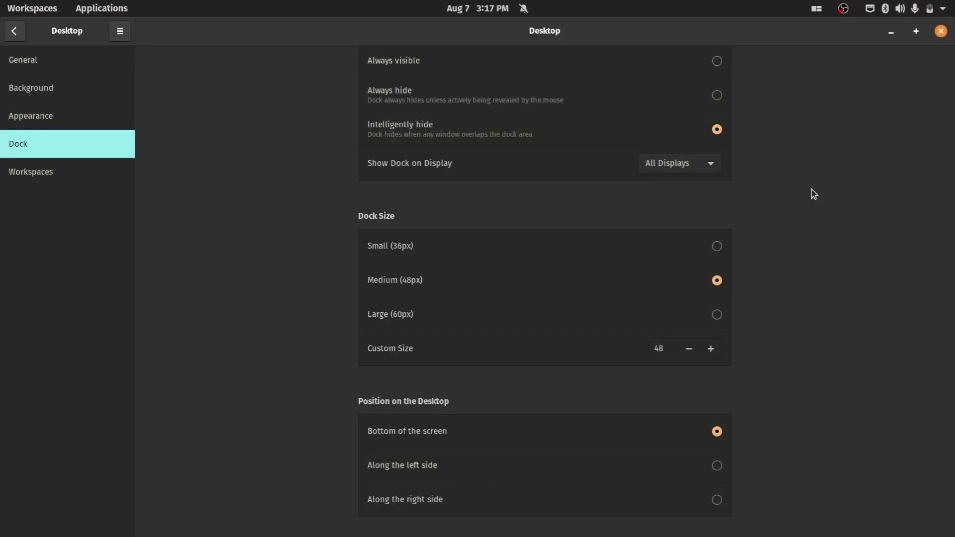
{"action": "key", "text": "super"}
{"action": "type", "text": "ter"}
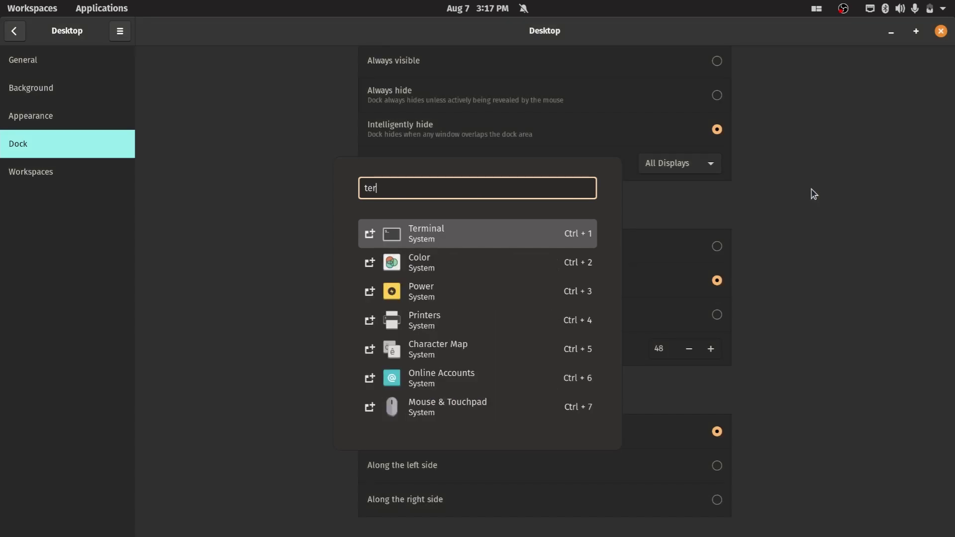
{"action": "key", "text": "Return"}
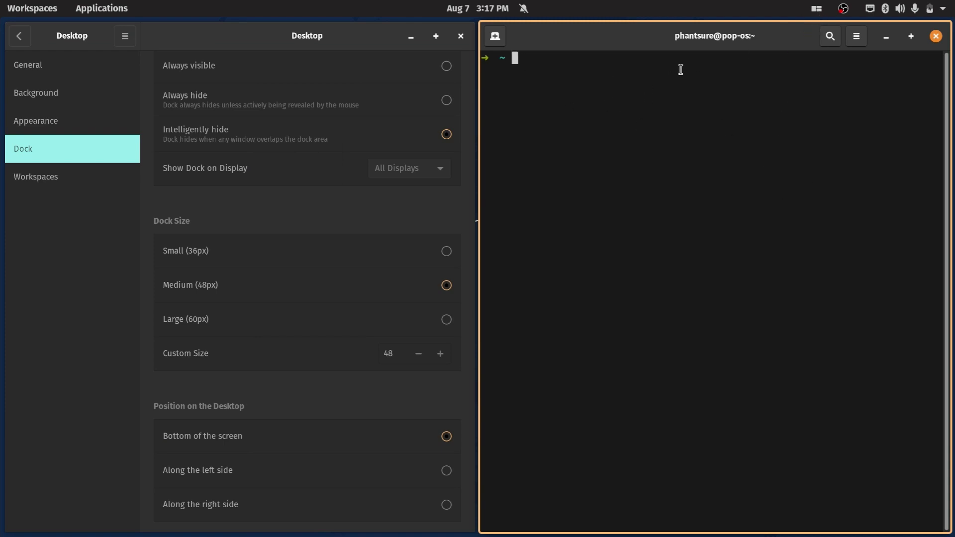
Stack the Terminal window onto the Settings window and switch between the two stacked windows, ending on Settings
{"action": "left_click_drag", "start_coordinate": [733, 43], "coordinate": [582, 285]}
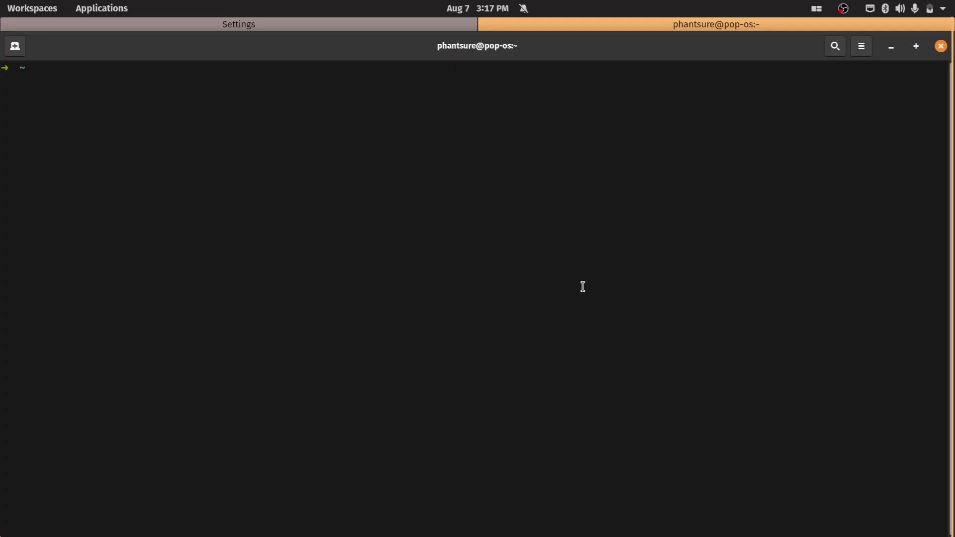
{"action": "left_click", "coordinate": [375, 25]}
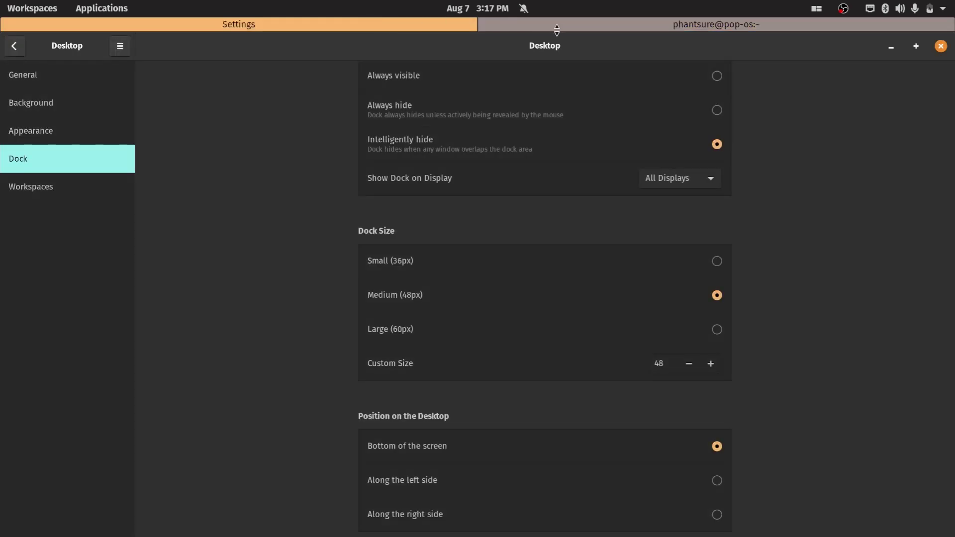
{"action": "left_click", "coordinate": [556, 27]}
{"action": "left_click", "coordinate": [429, 24]}
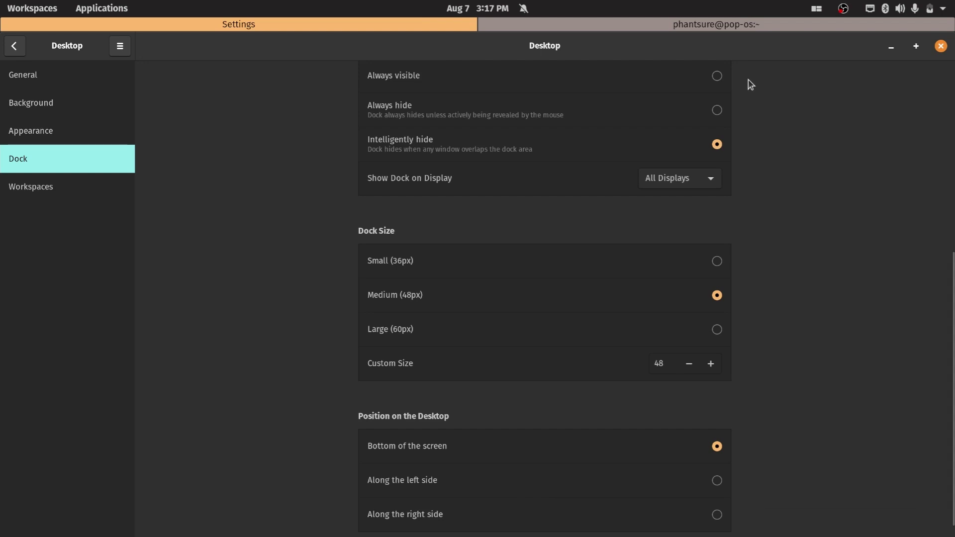
Return to the main Settings categories and open the OS Upgrade & Recovery page
{"action": "left_click", "coordinate": [16, 51]}
{"action": "scroll", "coordinate": [64, 267], "scroll_direction": "down", "scroll_amount": 5}
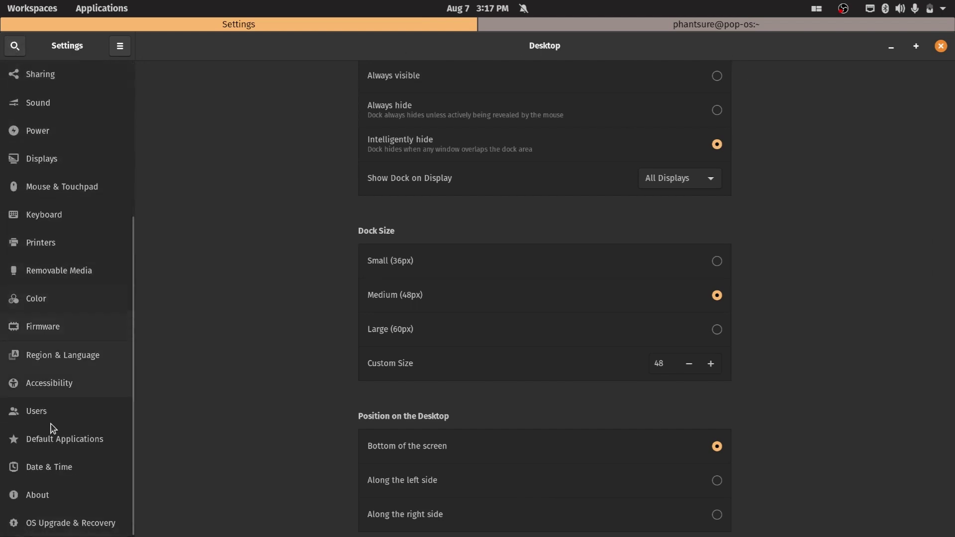
{"action": "left_click", "coordinate": [79, 527]}
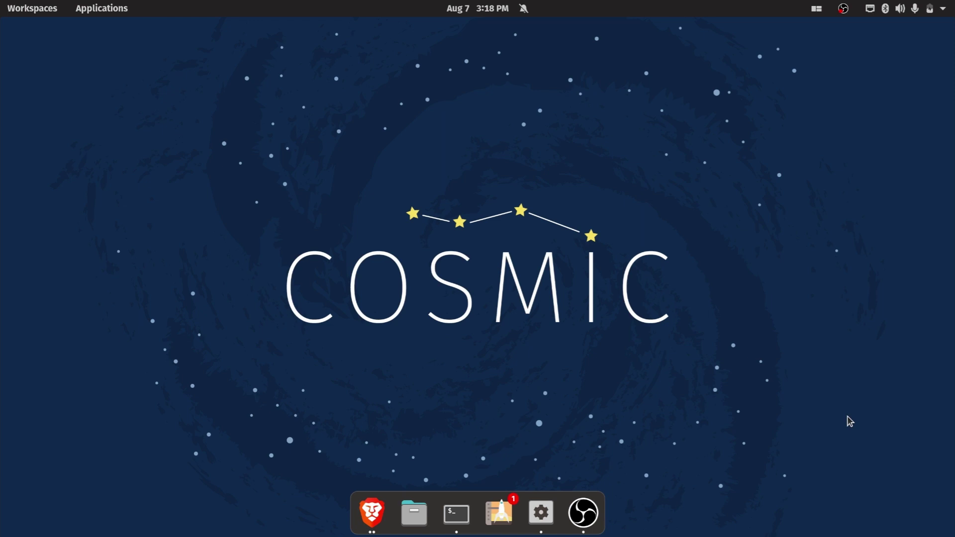
Bring the stacked windows back onto the desktop and show Terminal in front
{"action": "key", "text": "alt+Tab"}
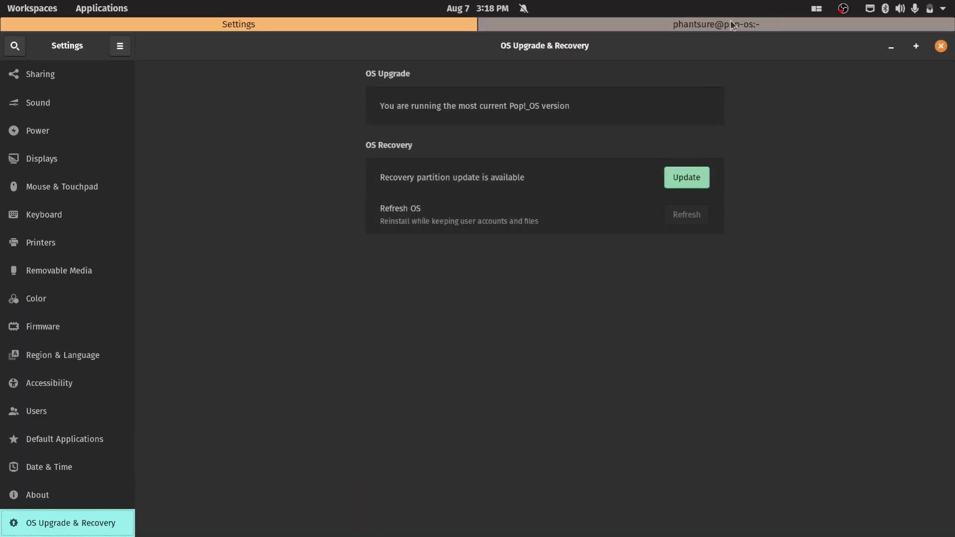
{"action": "left_click", "coordinate": [725, 30]}
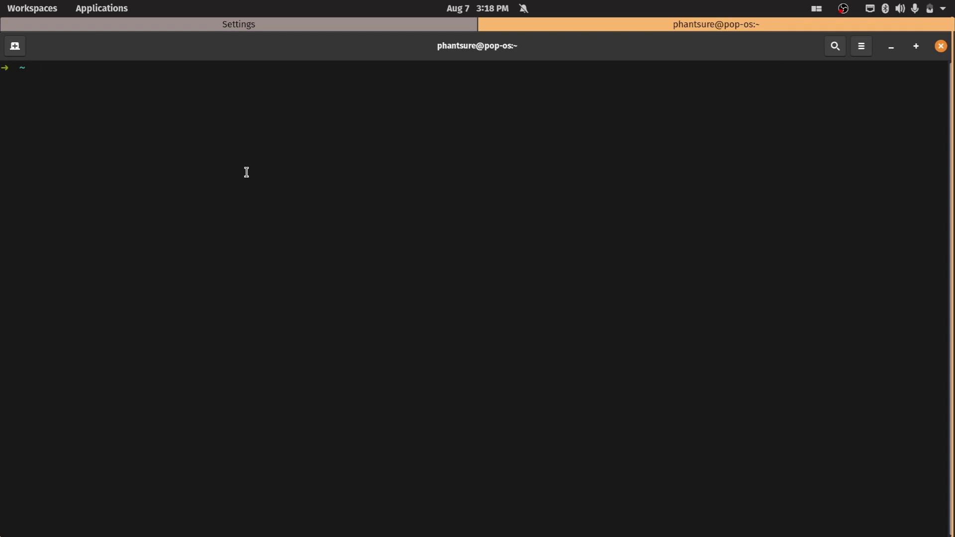
Switch to the Brave browser showing the System76 blog, and minimize the Terminal and Settings windows beside it
{"action": "mouse_move", "coordinate": [351, 533]}
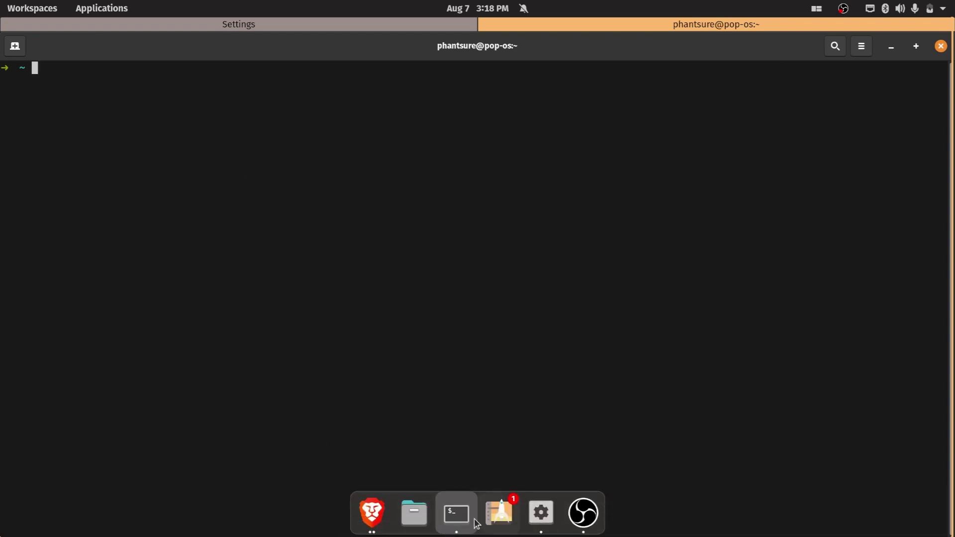
{"action": "left_click", "coordinate": [370, 517]}
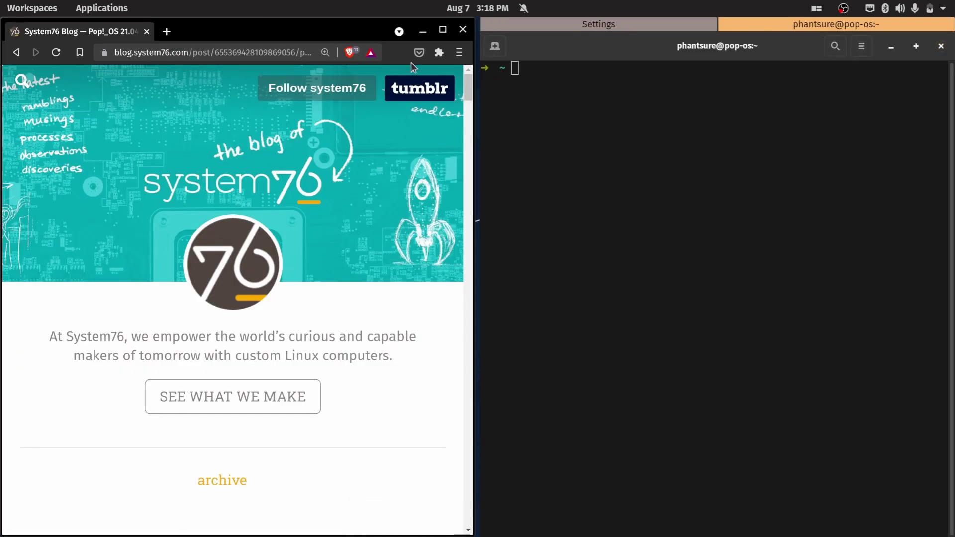
{"action": "left_click", "coordinate": [891, 47]}
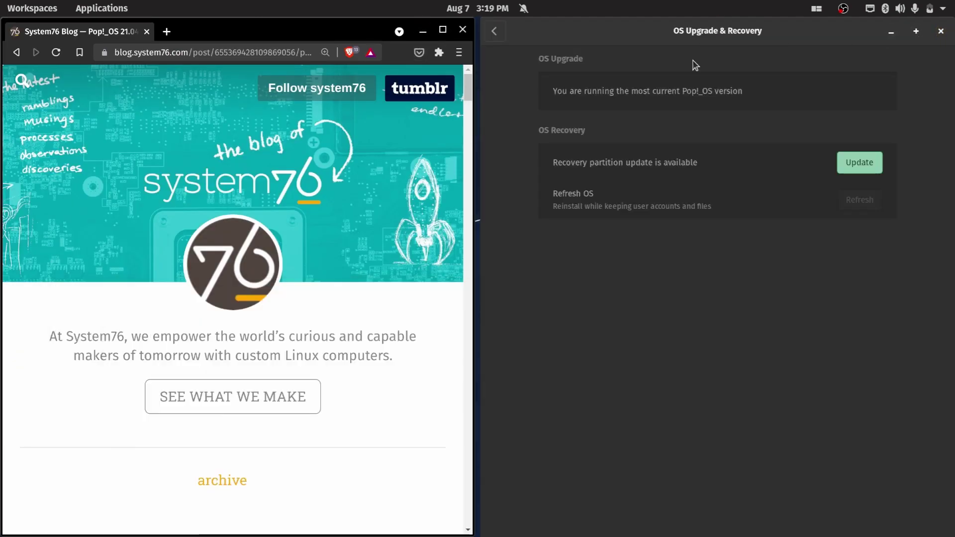
{"action": "left_click", "coordinate": [891, 33]}
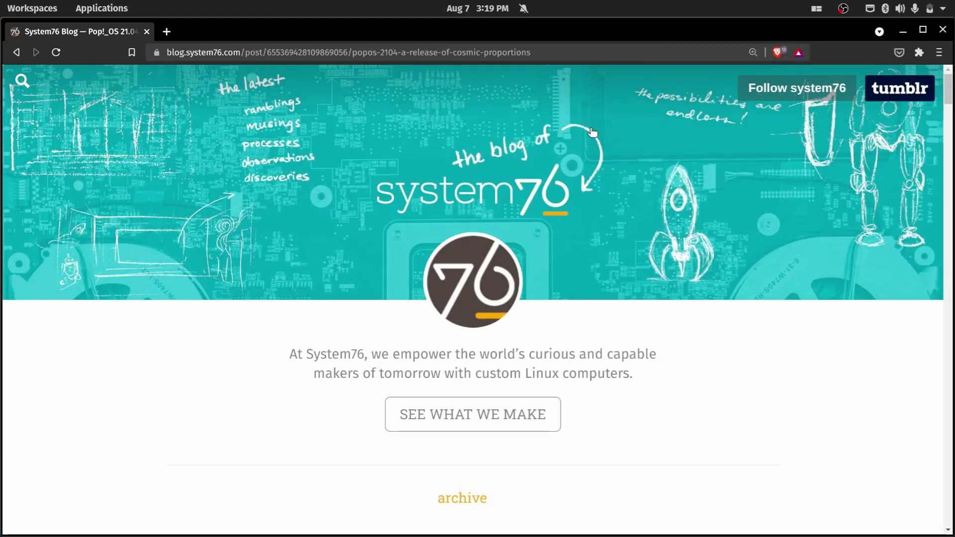
Read the Pop!_OS 21.04 release article's sections on the COSMIC workflow, dock, top bar, launcher, trackpad gestures and additional features
{"action": "scroll", "coordinate": [793, 312], "scroll_direction": "down", "scroll_amount": 5}
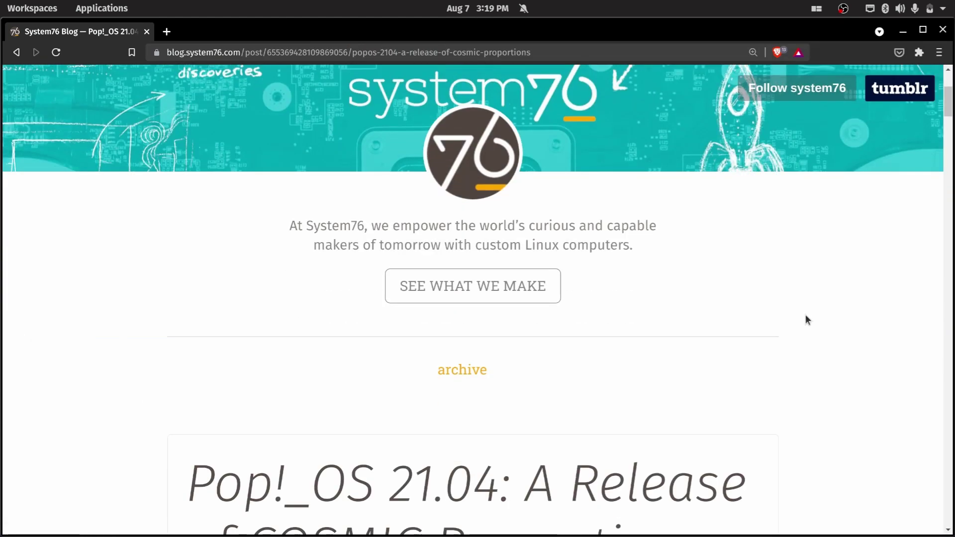
{"action": "scroll", "coordinate": [807, 320], "scroll_direction": "down", "scroll_amount": 4}
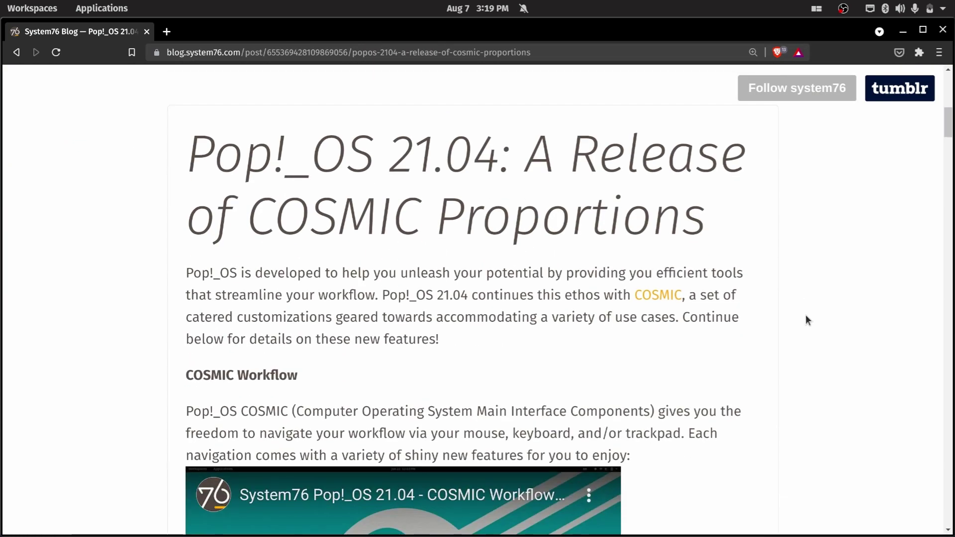
{"action": "scroll", "coordinate": [806, 316], "scroll_direction": "down", "scroll_amount": 3}
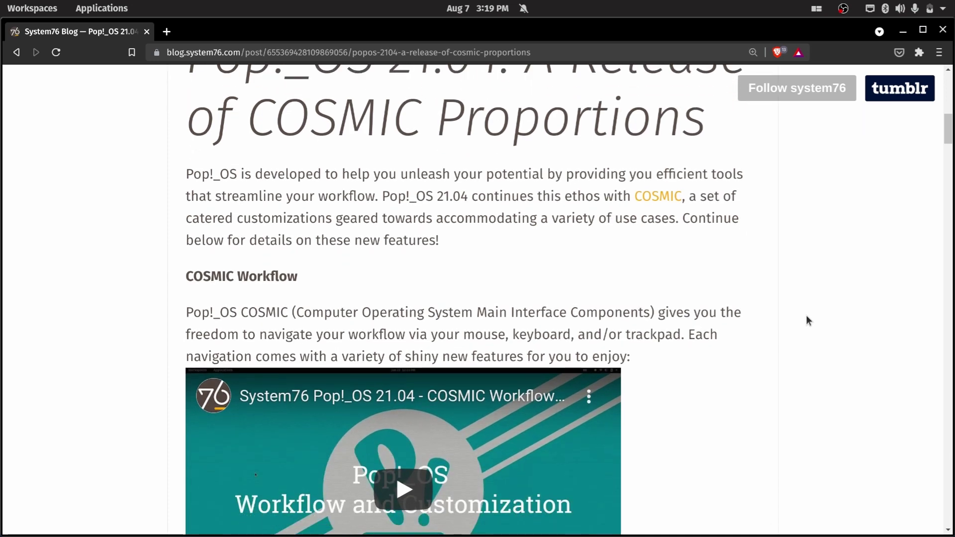
{"action": "scroll", "coordinate": [806, 320], "scroll_direction": "down", "scroll_amount": 5}
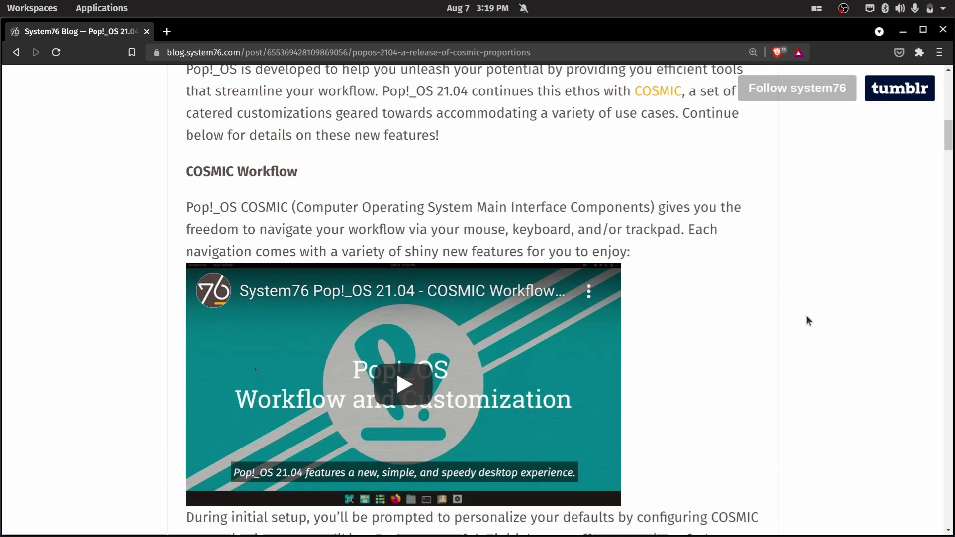
{"action": "scroll", "coordinate": [808, 320], "scroll_direction": "down", "scroll_amount": 4}
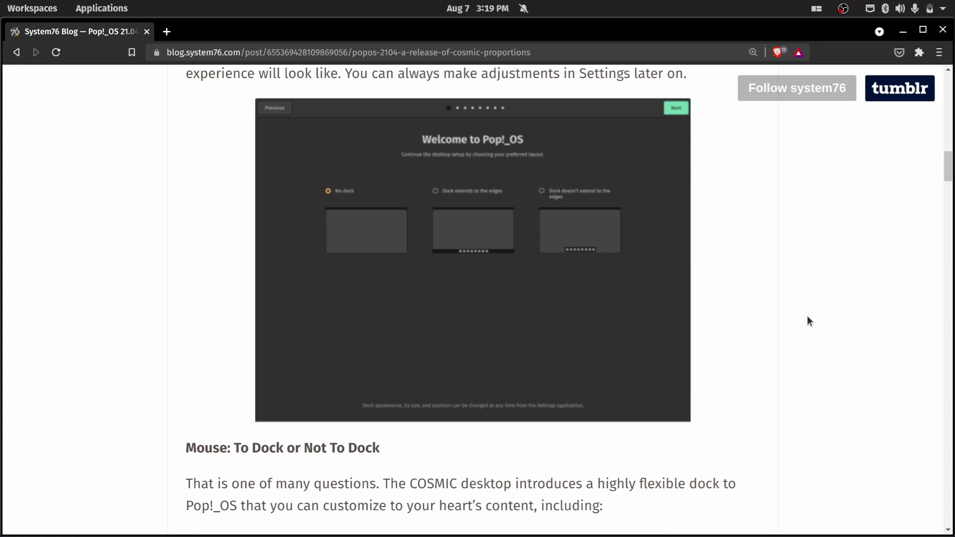
{"action": "scroll", "coordinate": [807, 318], "scroll_direction": "down", "scroll_amount": 3}
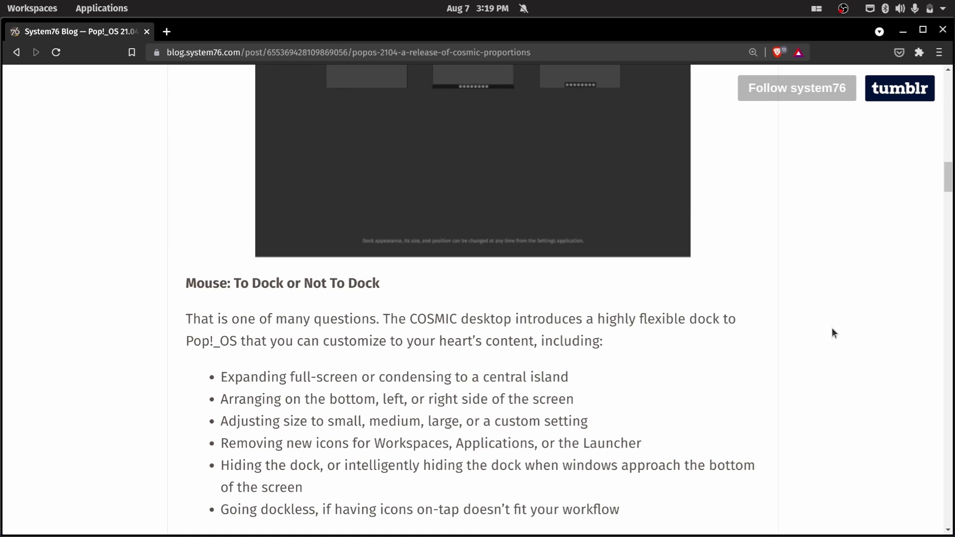
{"action": "scroll", "coordinate": [832, 328], "scroll_direction": "down", "scroll_amount": 3}
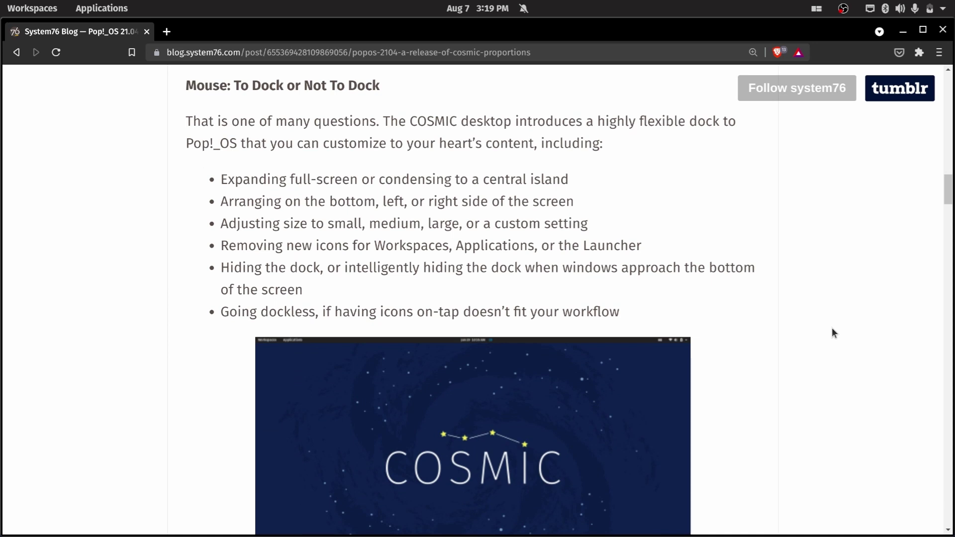
{"action": "scroll", "coordinate": [831, 328], "scroll_direction": "down", "scroll_amount": 5}
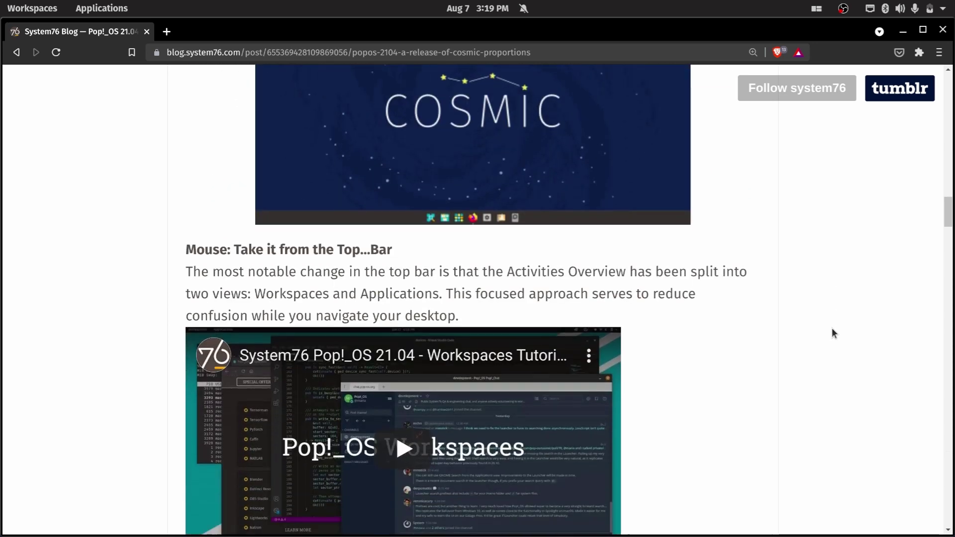
{"action": "scroll", "coordinate": [832, 328], "scroll_direction": "down", "scroll_amount": 2}
{"action": "scroll", "coordinate": [831, 327], "scroll_direction": "down", "scroll_amount": 2}
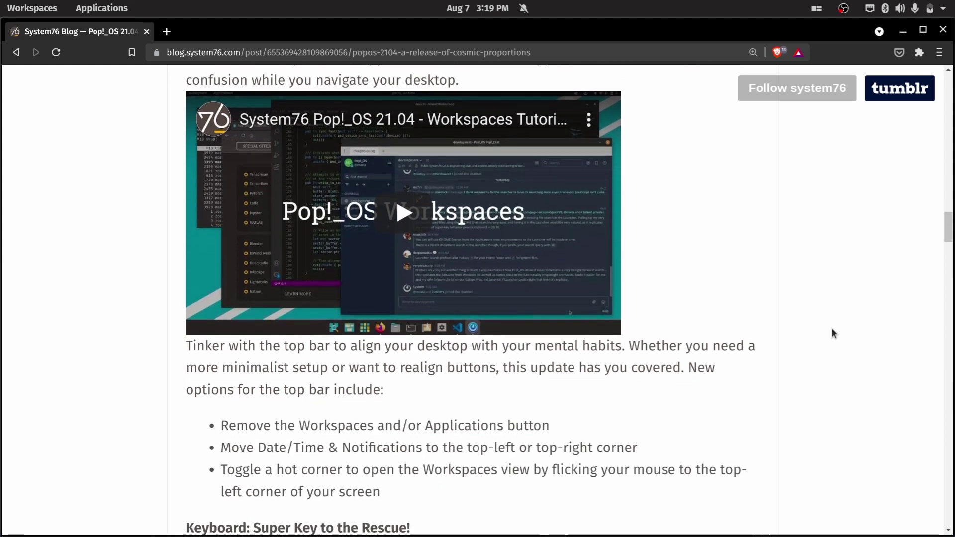
{"action": "scroll", "coordinate": [831, 327], "scroll_direction": "down", "scroll_amount": 8}
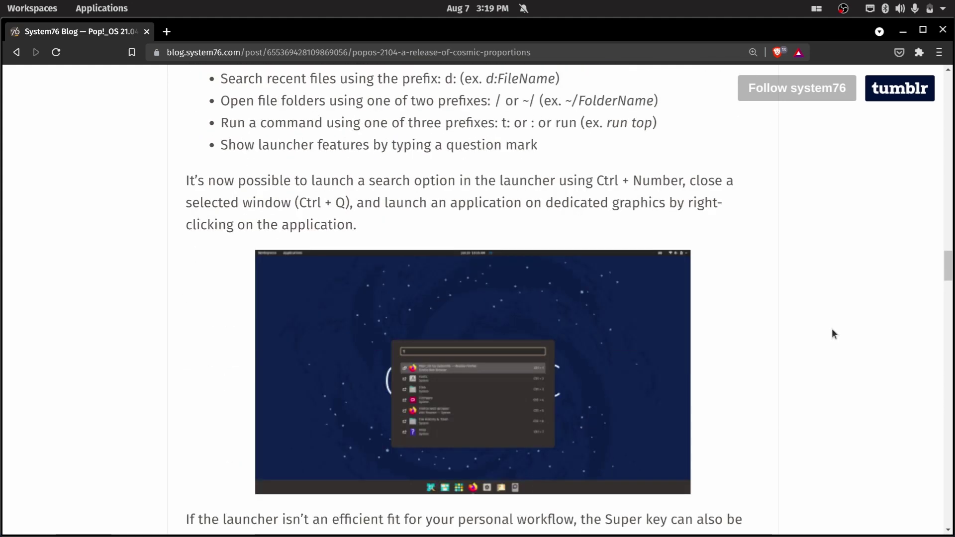
{"action": "scroll", "coordinate": [832, 329], "scroll_direction": "down", "scroll_amount": 6}
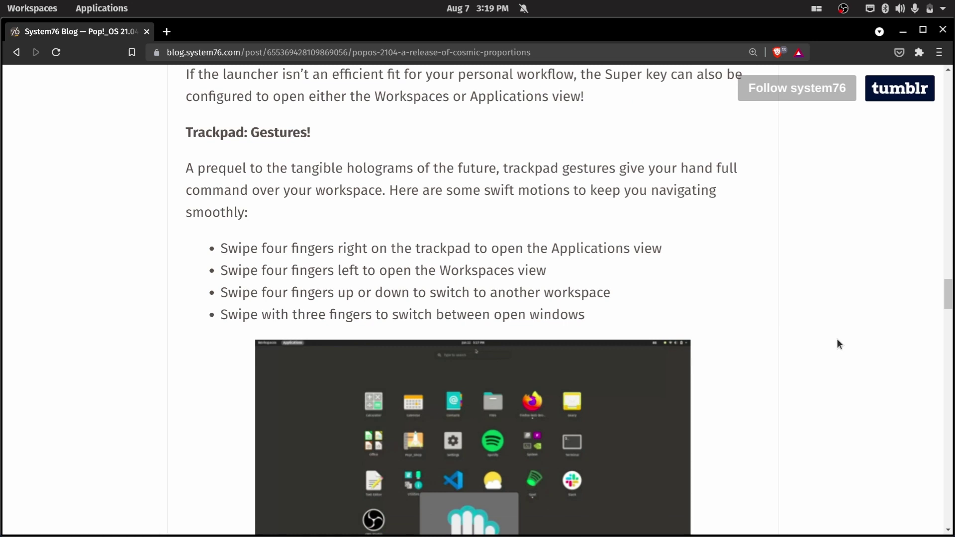
{"action": "scroll", "coordinate": [841, 313], "scroll_direction": "down", "scroll_amount": 1}
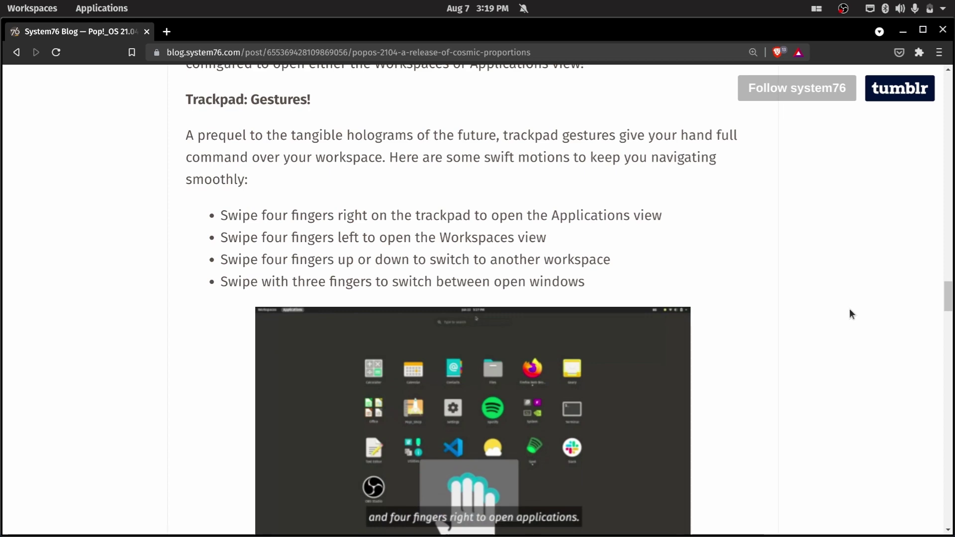
{"action": "scroll", "coordinate": [857, 313], "scroll_direction": "down", "scroll_amount": 8}
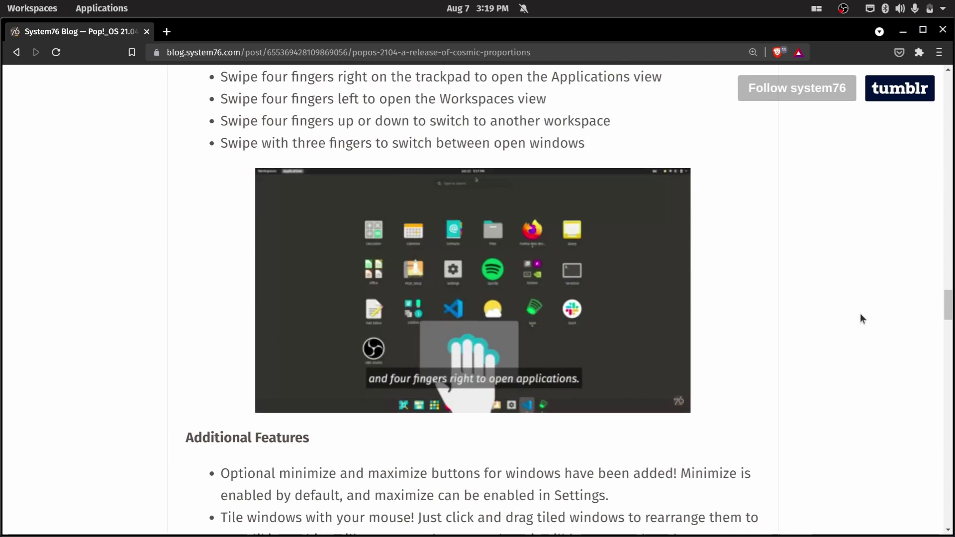
Examine the article's instructions for upgrading in Settings or Terminal and for a fresh install, down to the Pop!_Chat section
{"action": "scroll", "coordinate": [865, 320], "scroll_direction": "down", "scroll_amount": 8}
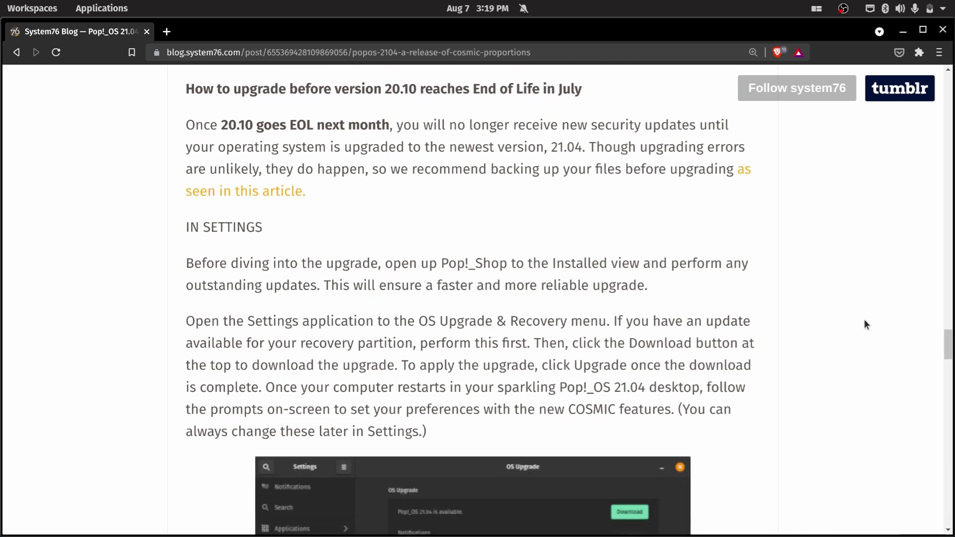
{"action": "scroll", "coordinate": [864, 324], "scroll_direction": "down", "scroll_amount": 4}
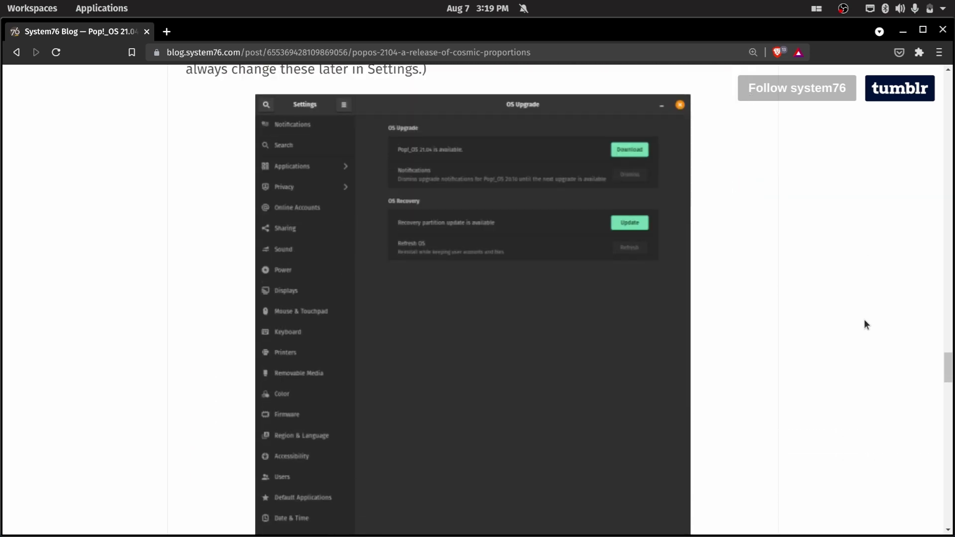
{"action": "scroll", "coordinate": [864, 324], "scroll_direction": "up", "scroll_amount": 4}
{"action": "scroll", "coordinate": [864, 324], "scroll_direction": "down", "scroll_amount": 13}
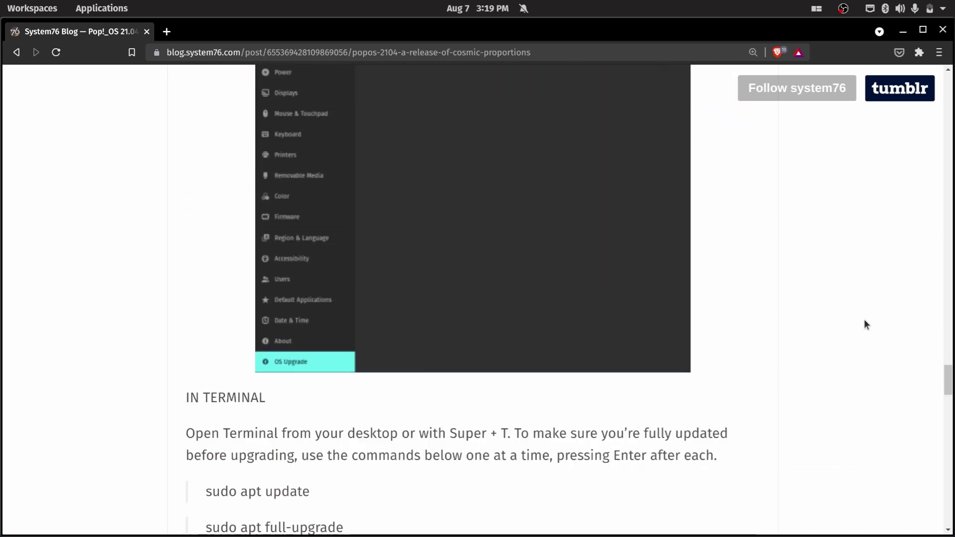
{"action": "scroll", "coordinate": [865, 320], "scroll_direction": "down", "scroll_amount": 5}
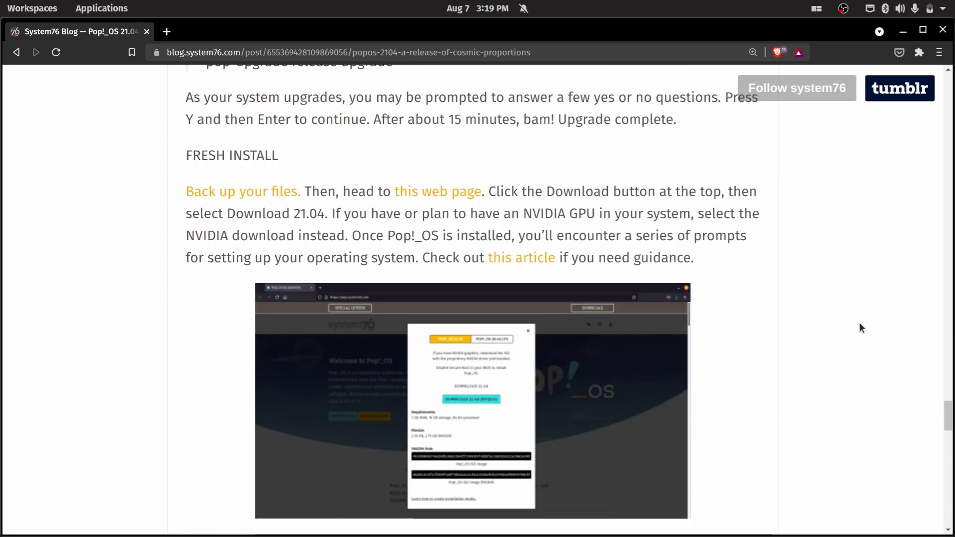
{"action": "scroll", "coordinate": [859, 324], "scroll_direction": "down", "scroll_amount": 4}
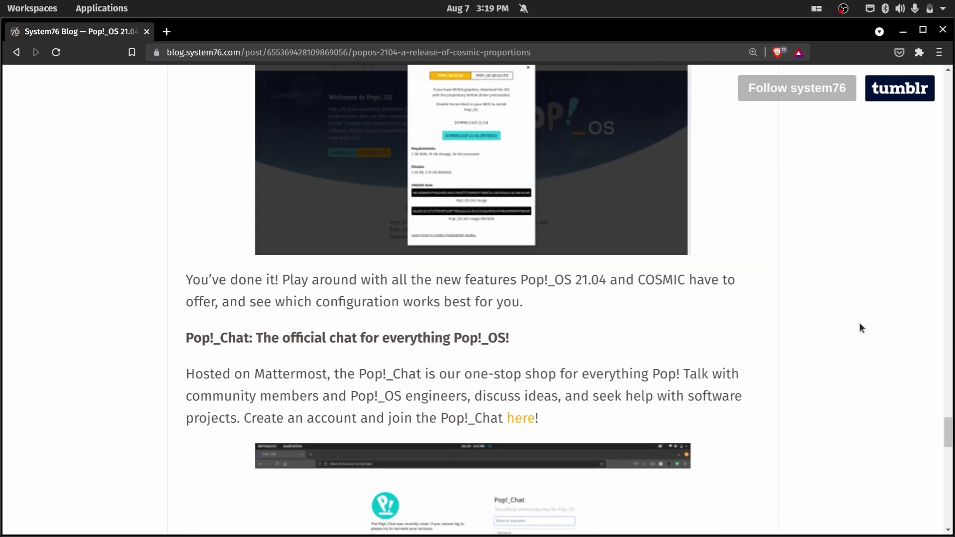